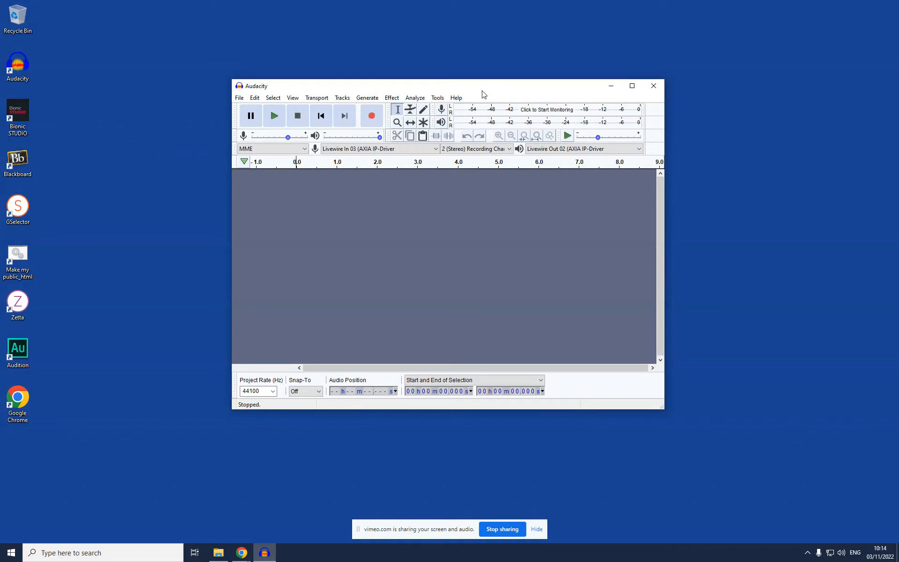
- Record a stereo test clip of about 6.7 seconds and delete the recorded audio from its track
drag(482, 91, 474, 86)
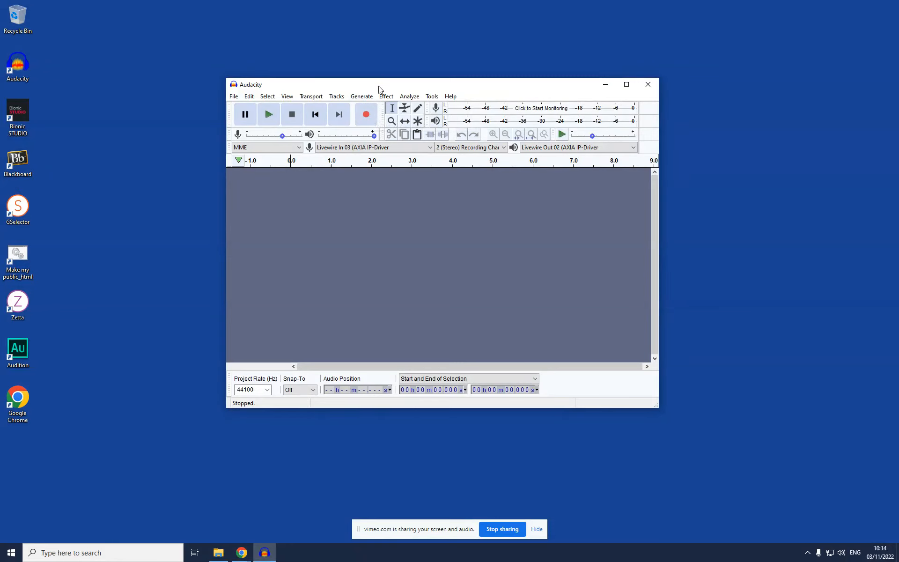
drag(379, 88, 384, 66)
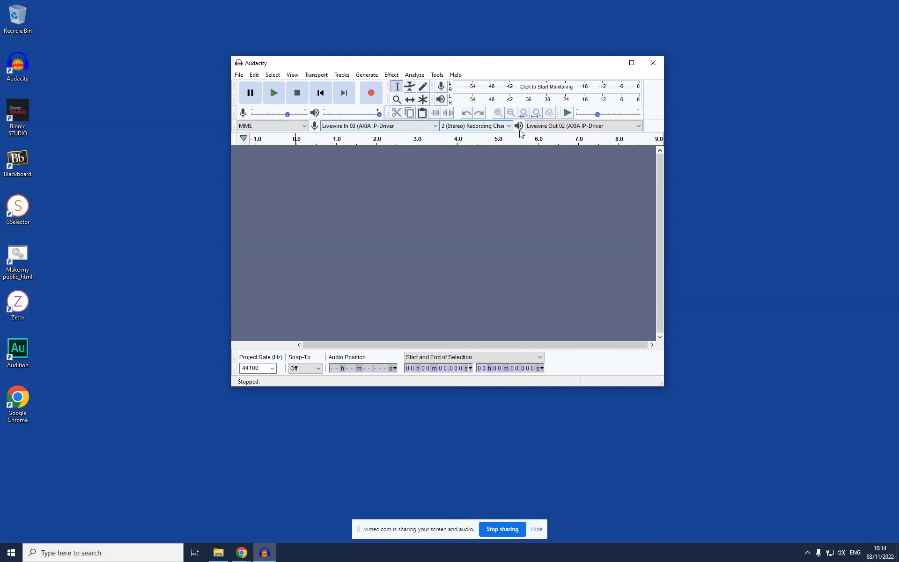
click(368, 99)
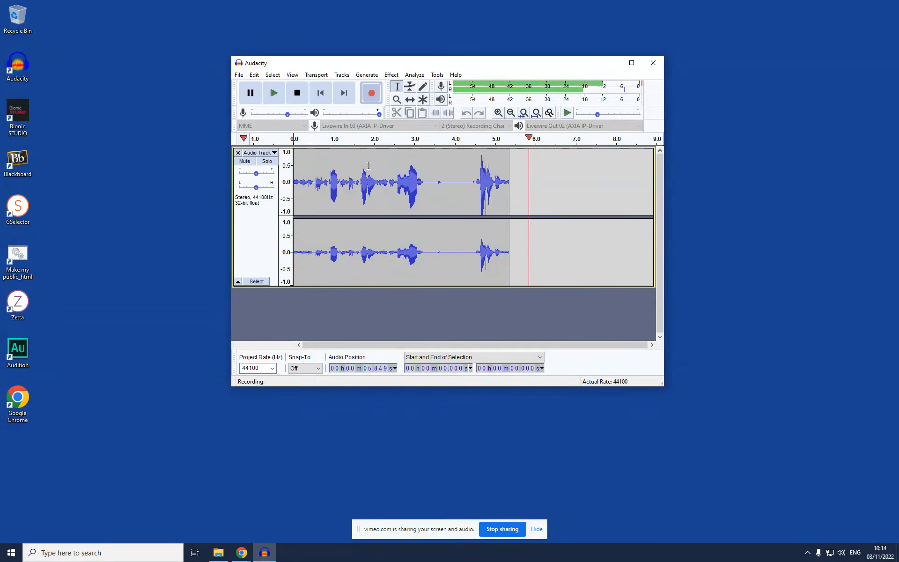
key(space)
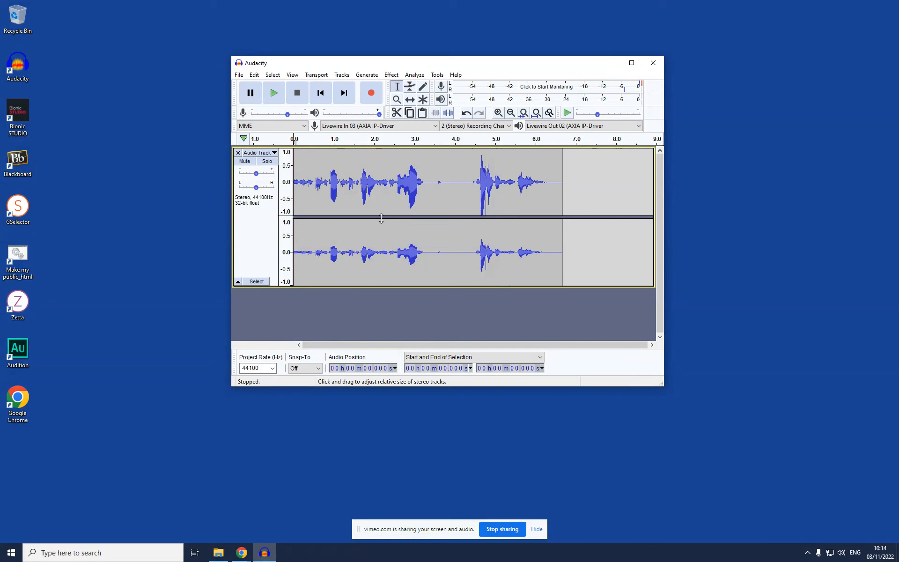
double_click(427, 213)
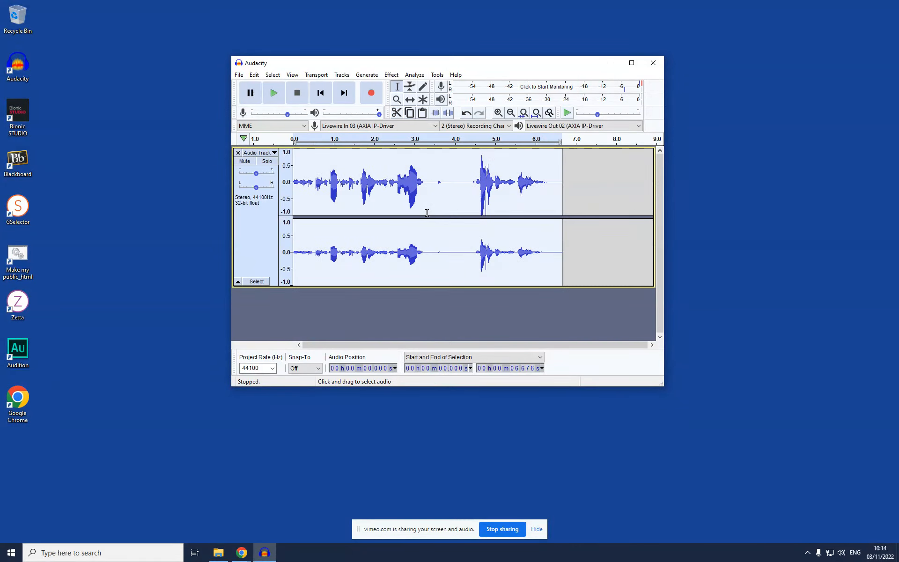
key(Delete)
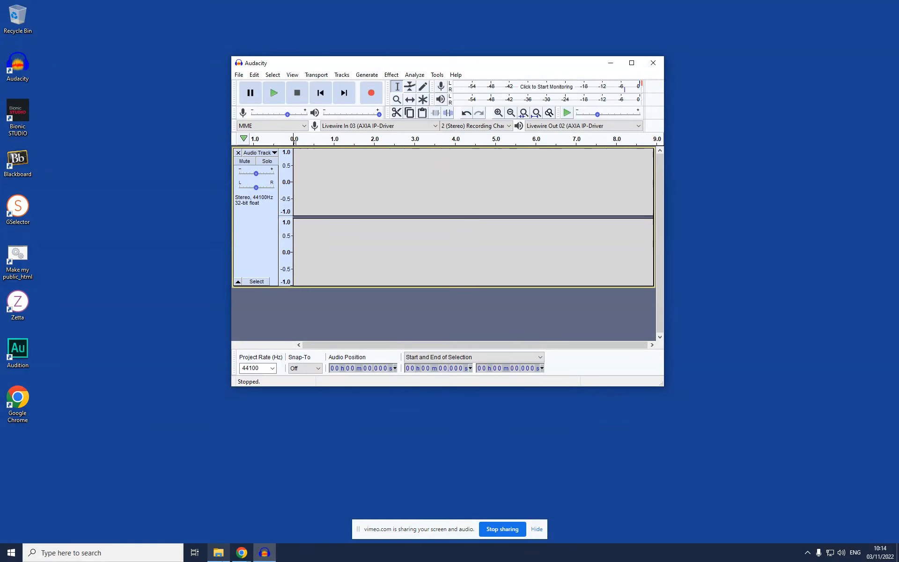
- Import the Halloween Special MP3 from the Downloads folder into the open project as a track
click(453, 425)
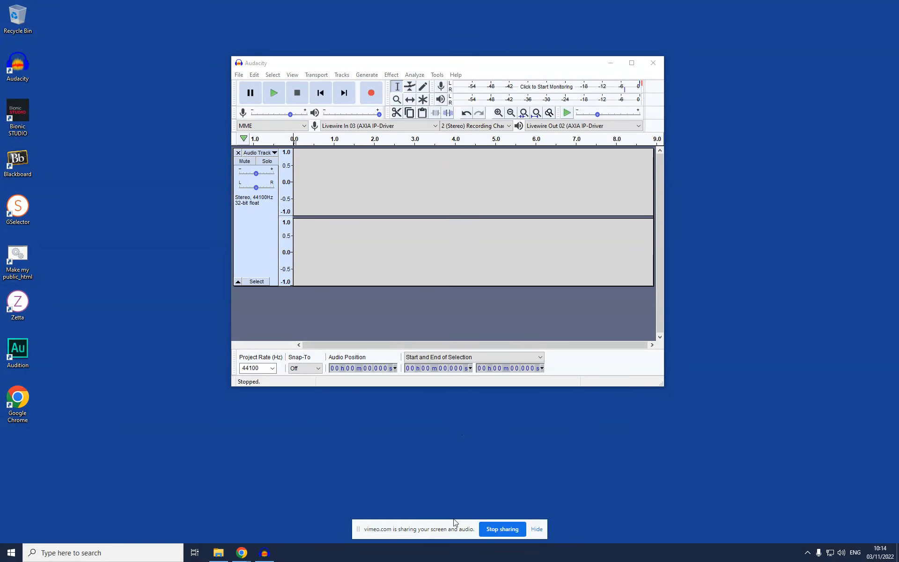
key(super+e)
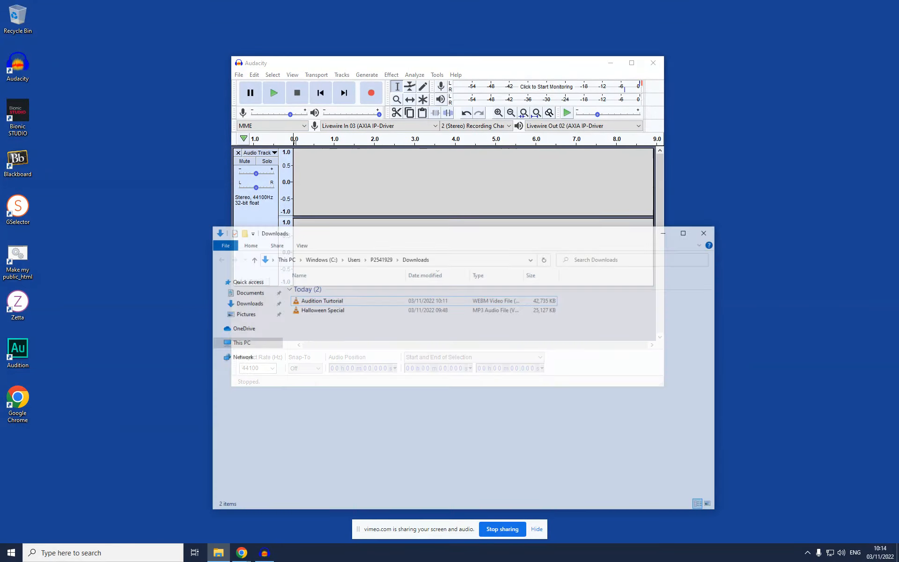
drag(330, 295, 370, 185)
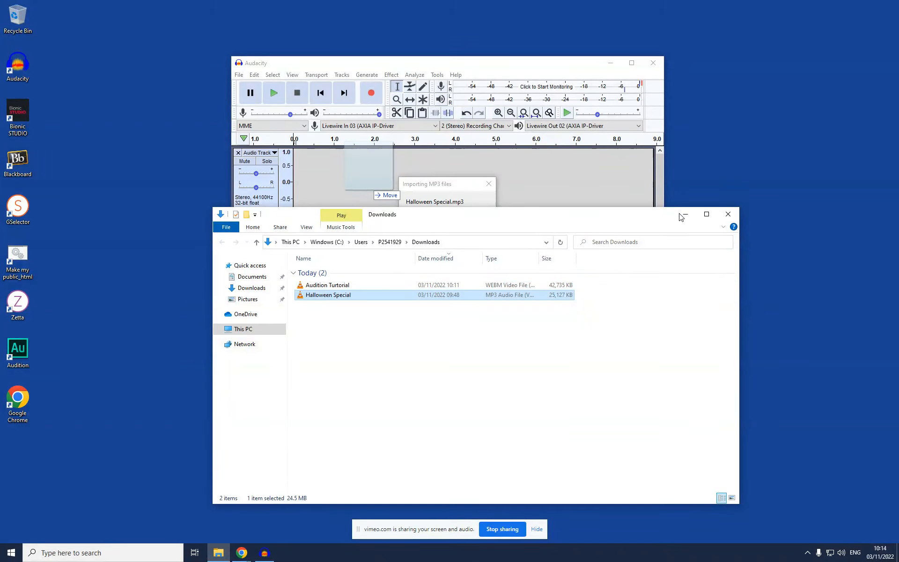
click(545, 70)
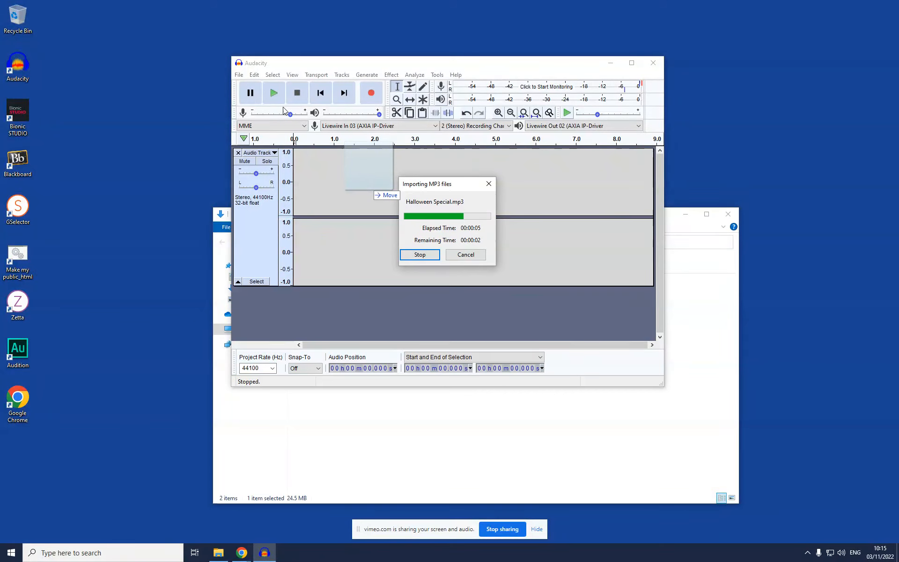
- Remove the empty audio track above the Halloween Special track
click(240, 75)
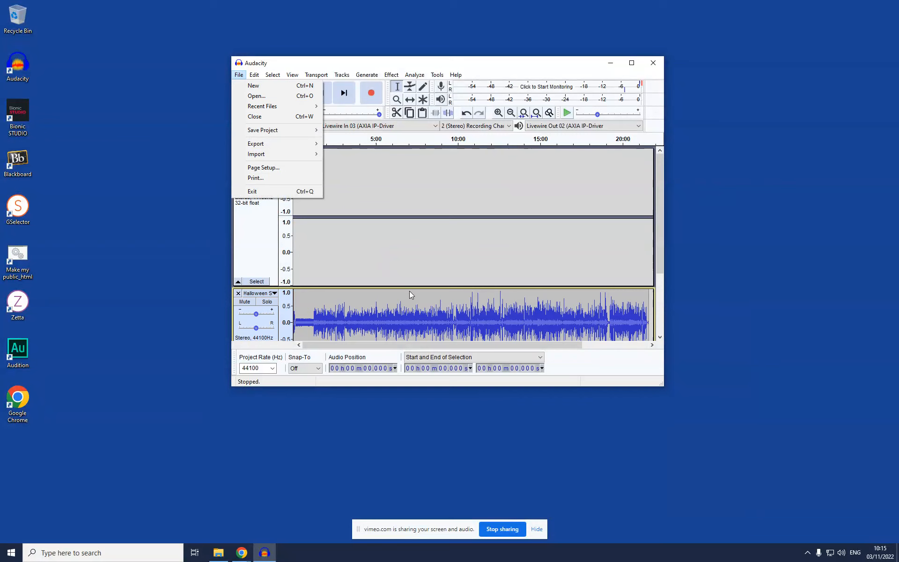
click(361, 166)
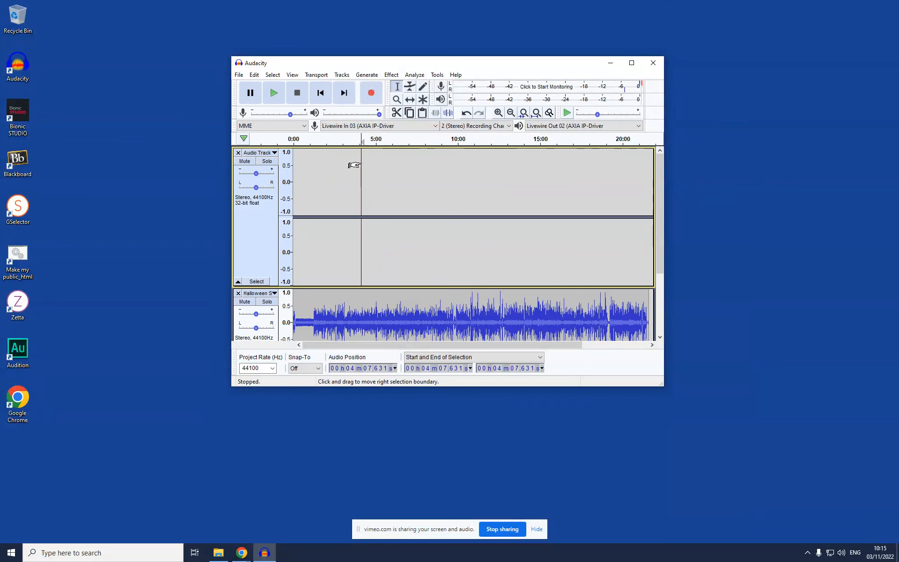
click(238, 152)
- Play the Halloween Special track from its start and from about 1:07 to check the opening section
click(307, 160)
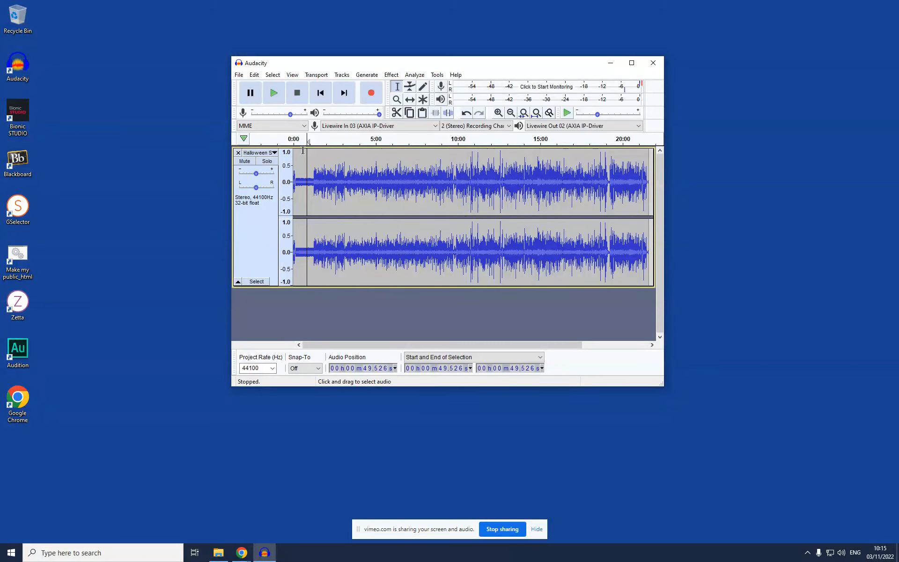
click(294, 139)
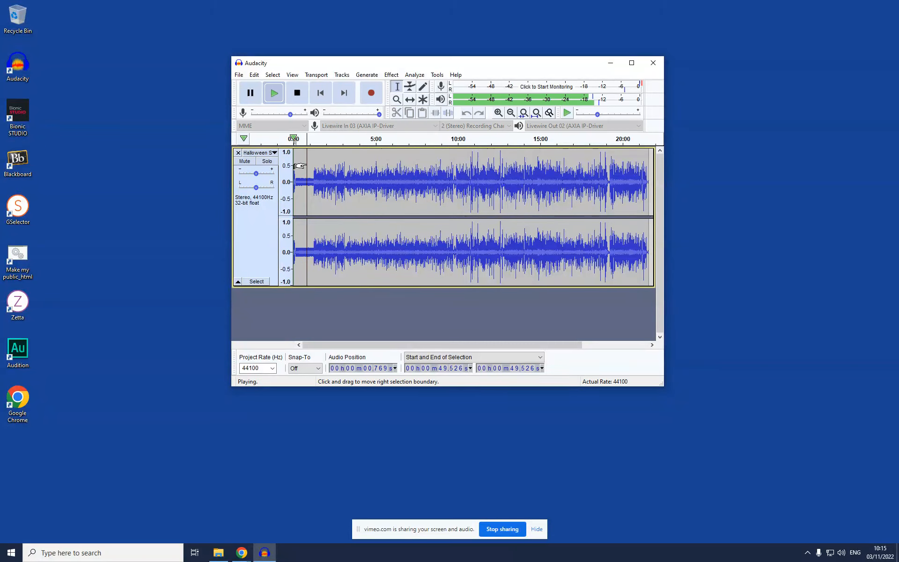
key(space)
click(315, 159)
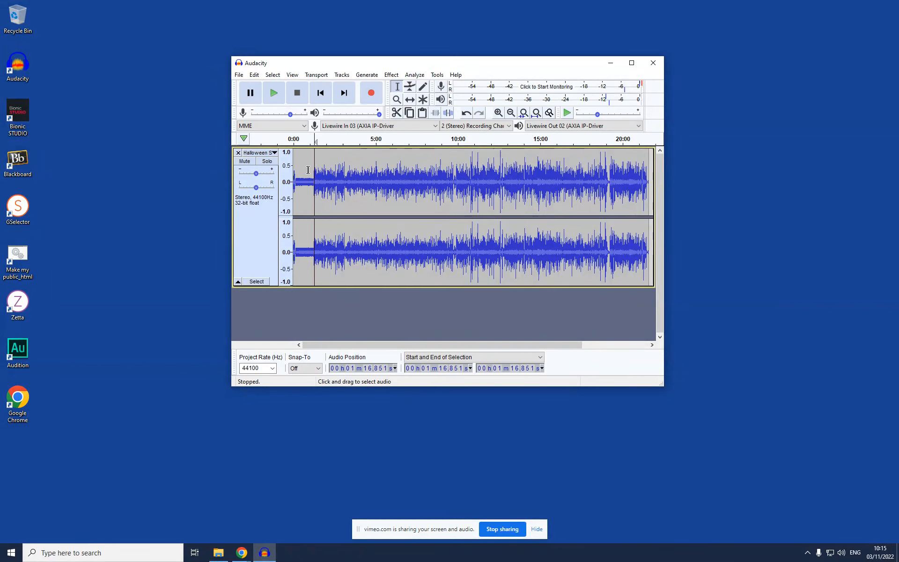
scroll(308, 169, up, 3)
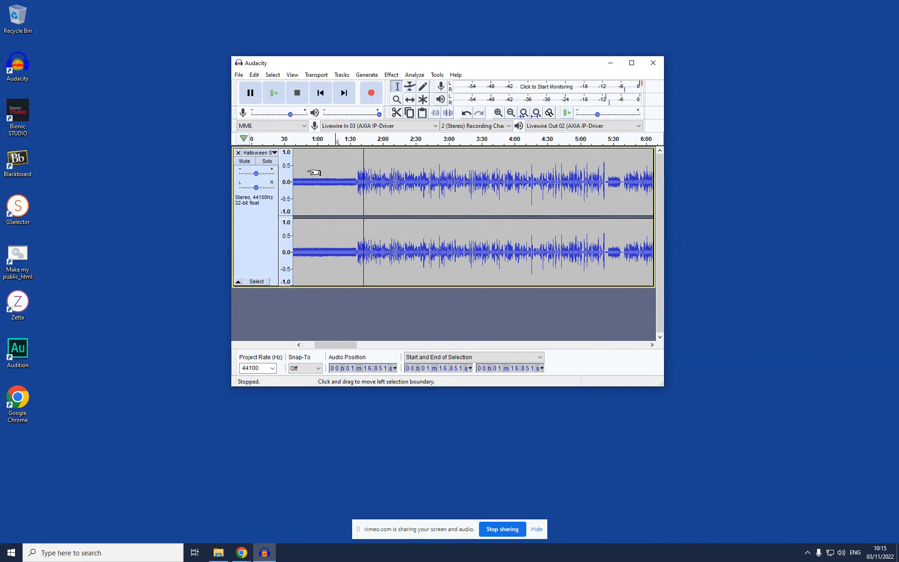
click(342, 141)
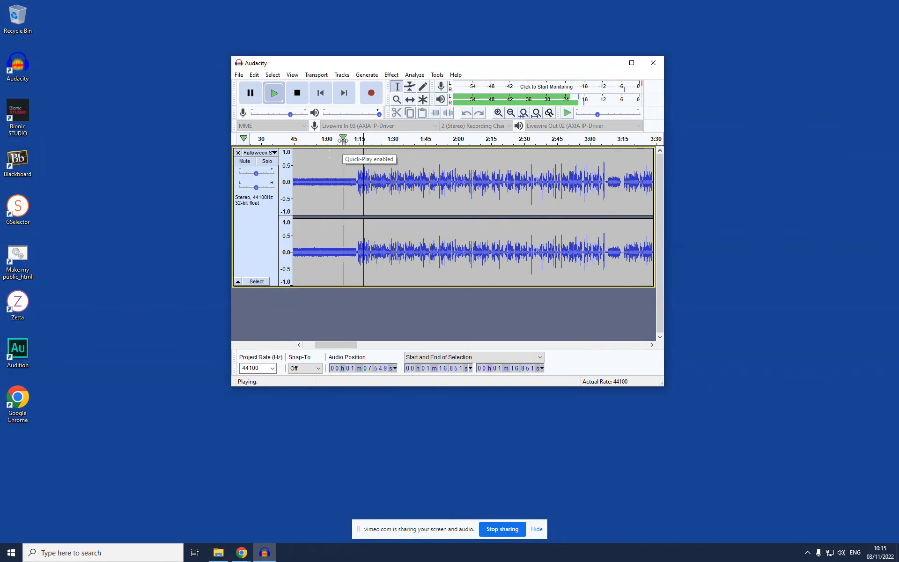
click(346, 143)
drag(361, 139, 246, 137)
key(space)
- Undo the removal of the empty audio track and remove that track again
key(ctrl+z)
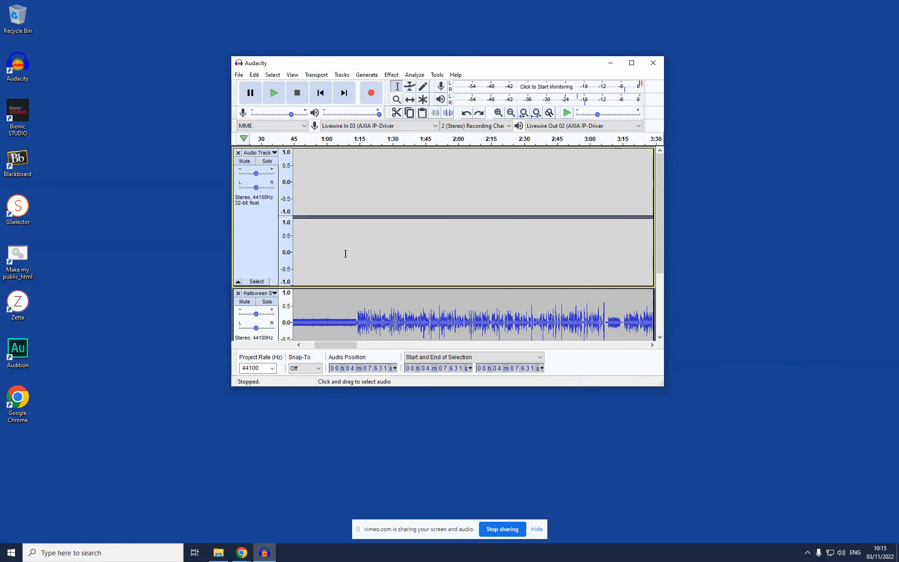
click(238, 152)
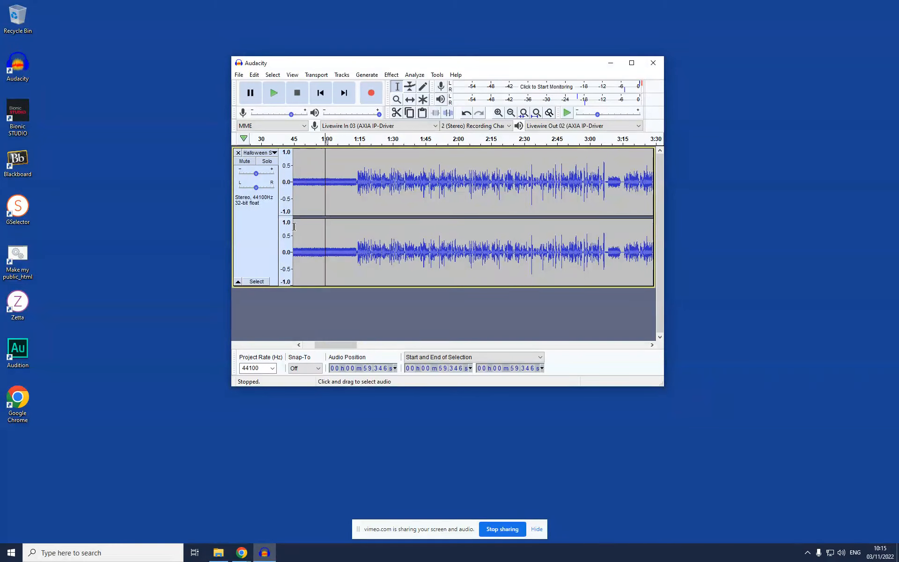
- Play the track from about 0:53 and about 1:21 to compare the flat passage with the louder audio following it
scroll(311, 229, down, 5)
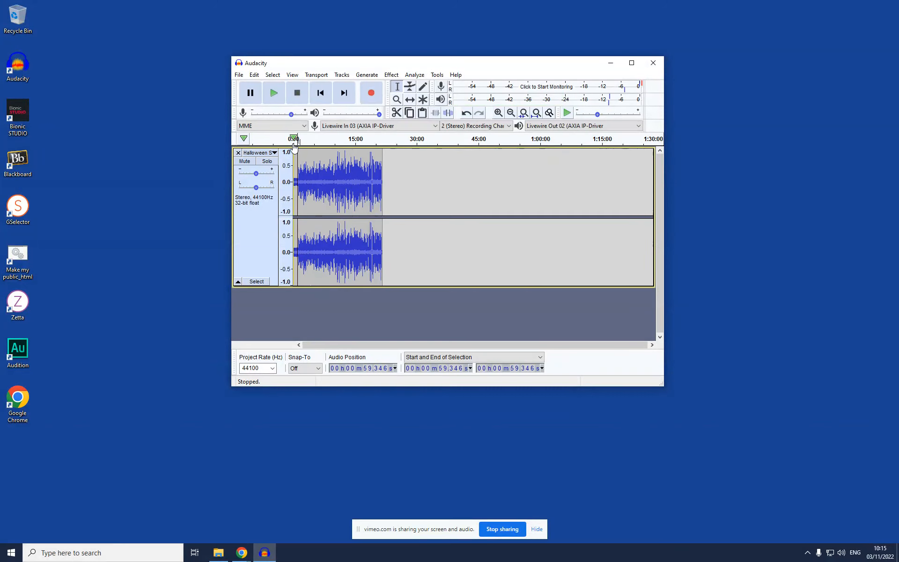
scroll(294, 174, up, 3)
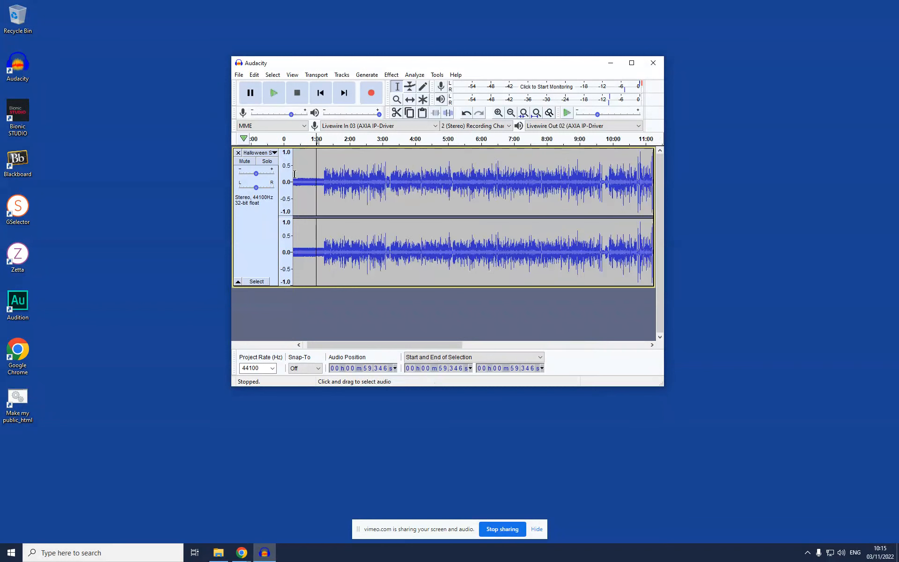
scroll(294, 174, up, 1)
click(328, 180)
key(space)
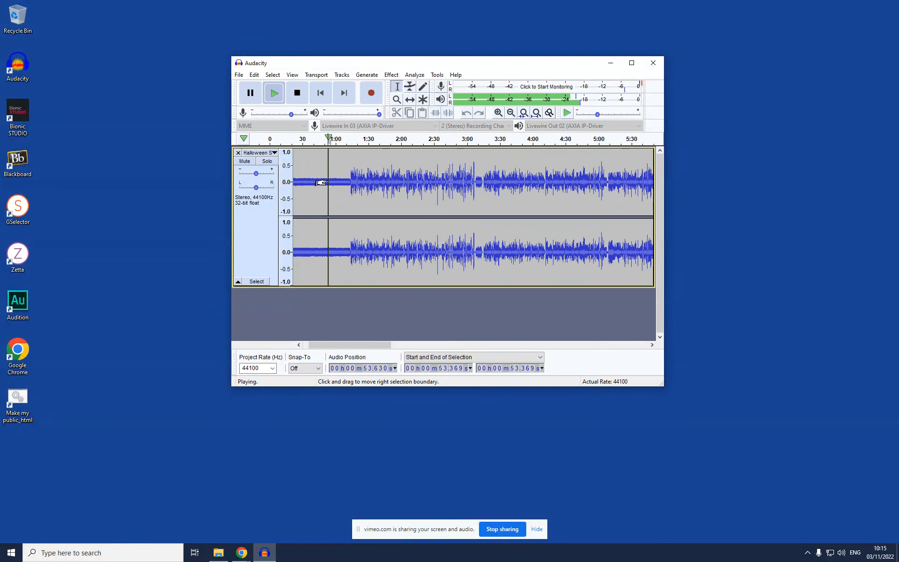
click(359, 169)
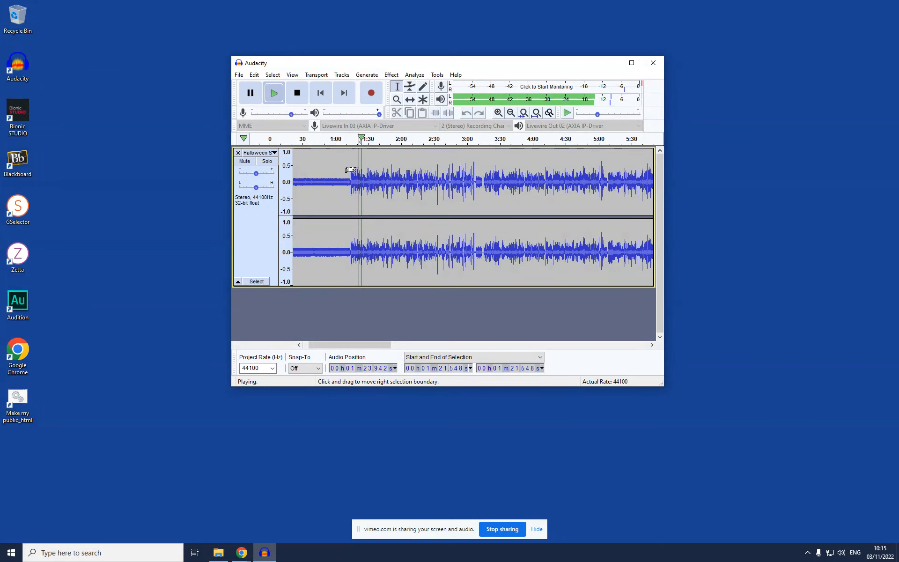
key(space)
- Select the flat passage from about 0:07 to 1:13, and undo and repeat the removal of the empty track
click(342, 180)
drag(350, 180, 301, 179)
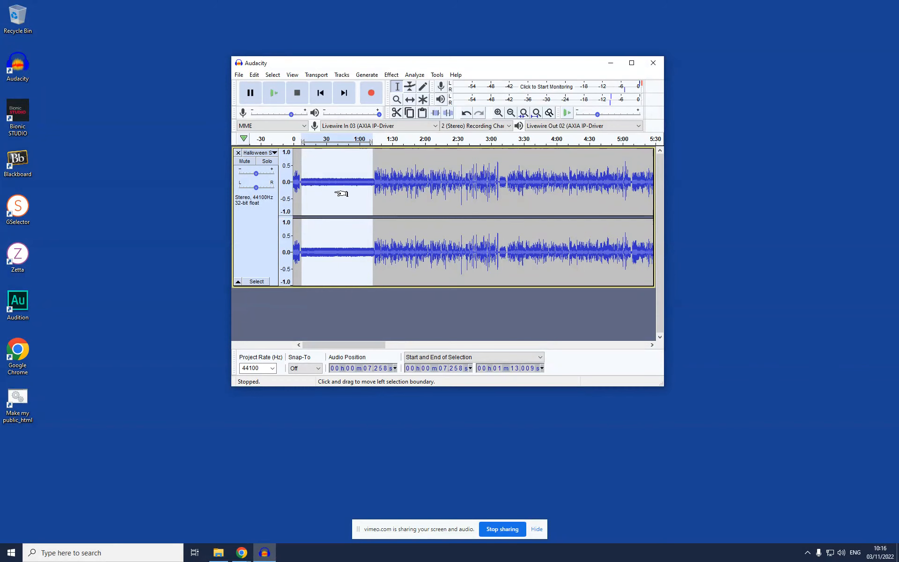
key(ctrl+z)
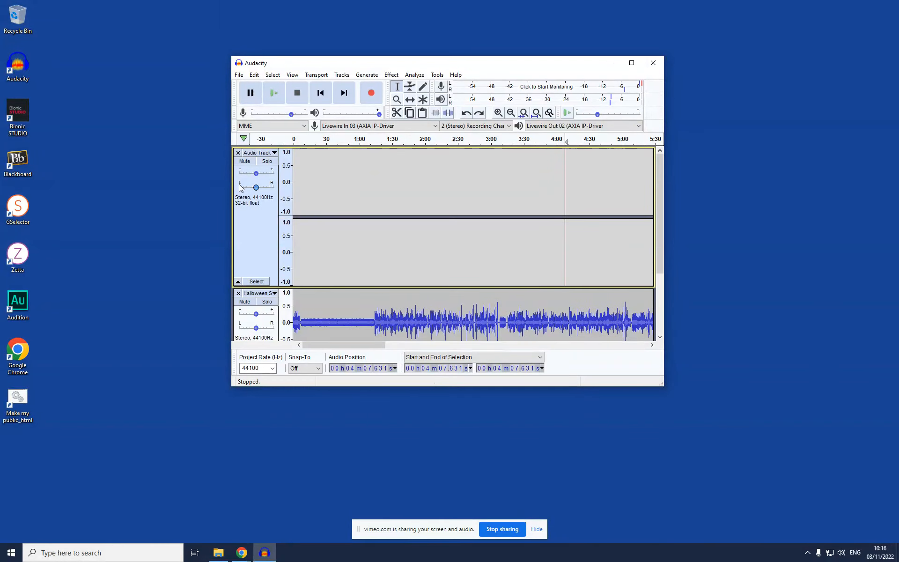
click(243, 152)
click(237, 153)
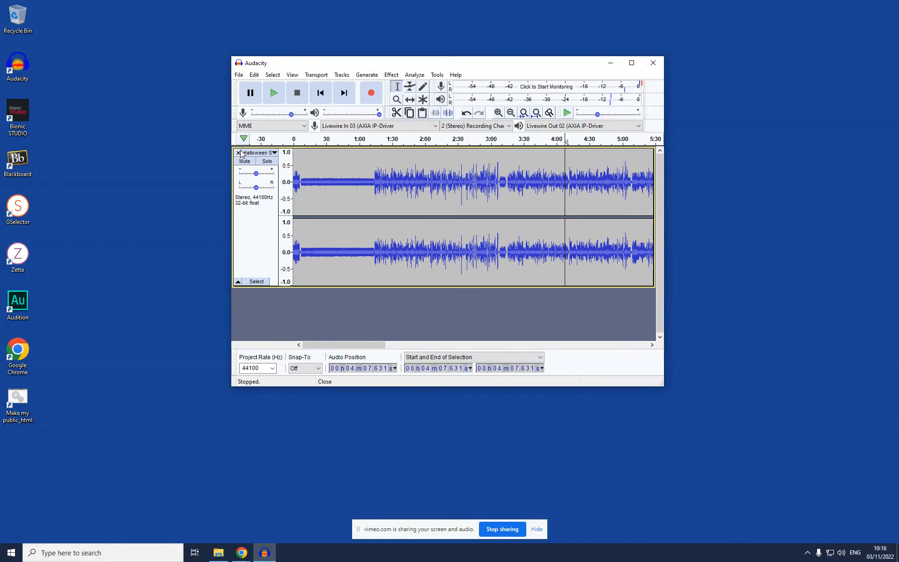
- Split the flat passage from about 0:06 to 1:14 into its own clip and play part of it
drag(300, 177, 374, 181)
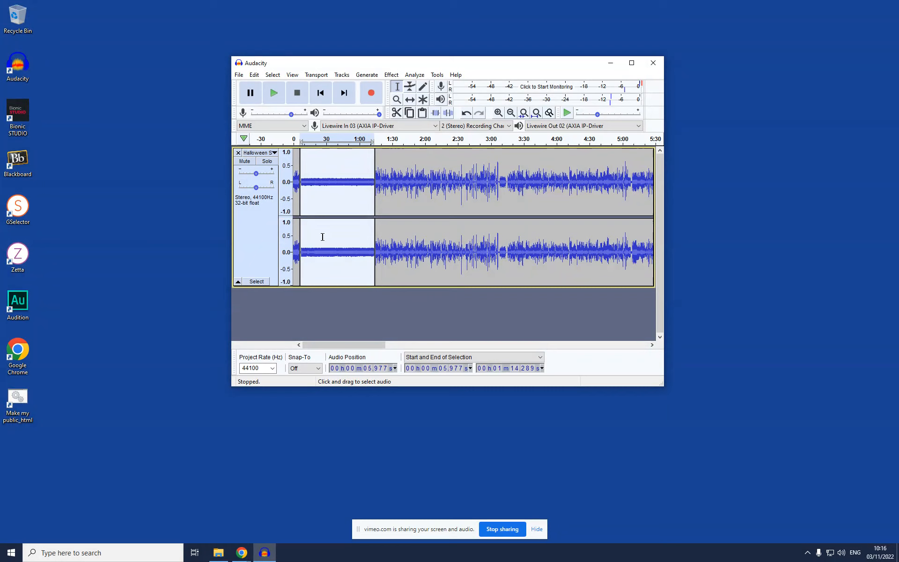
click(341, 232)
click(351, 139)
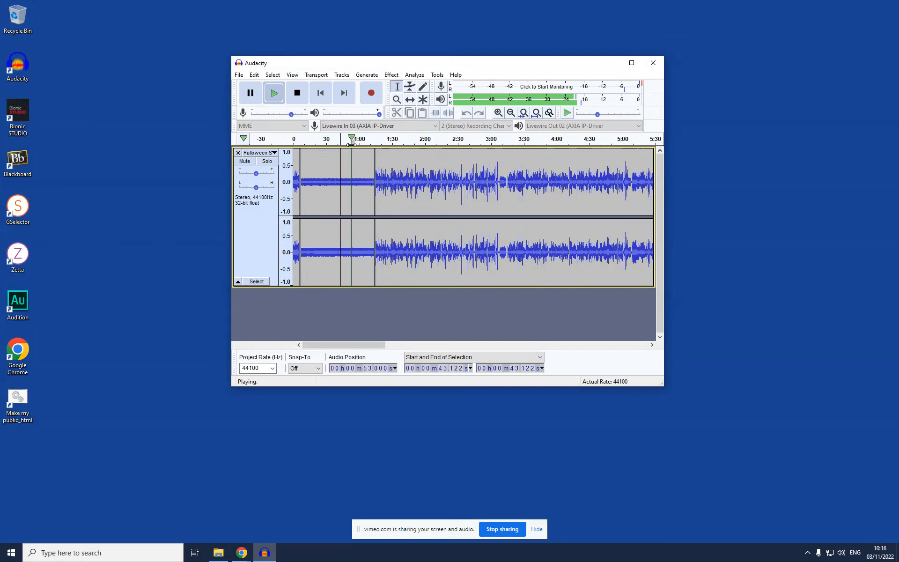
key(space)
- Try deleting the split-off clip near the start, and undo both the deletion and the split
double_click(366, 161)
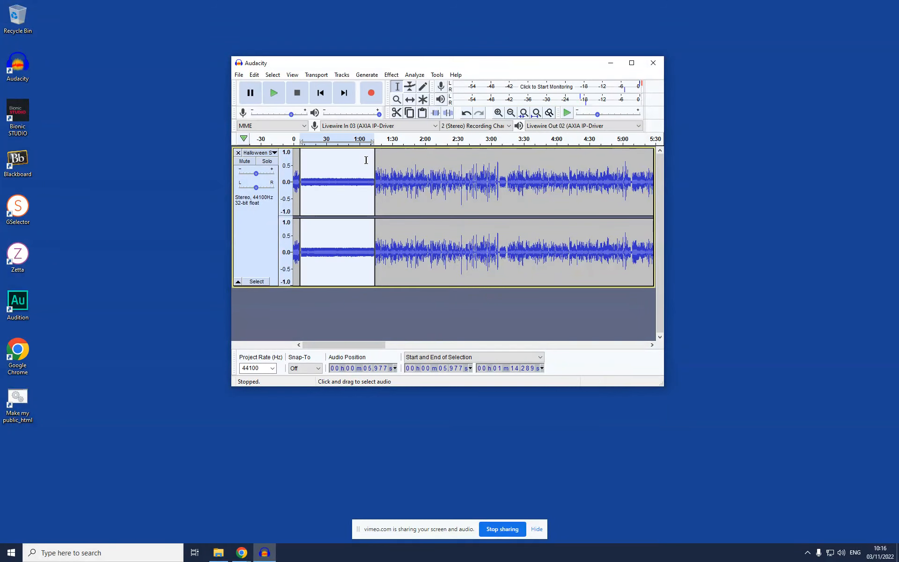
key(Delete)
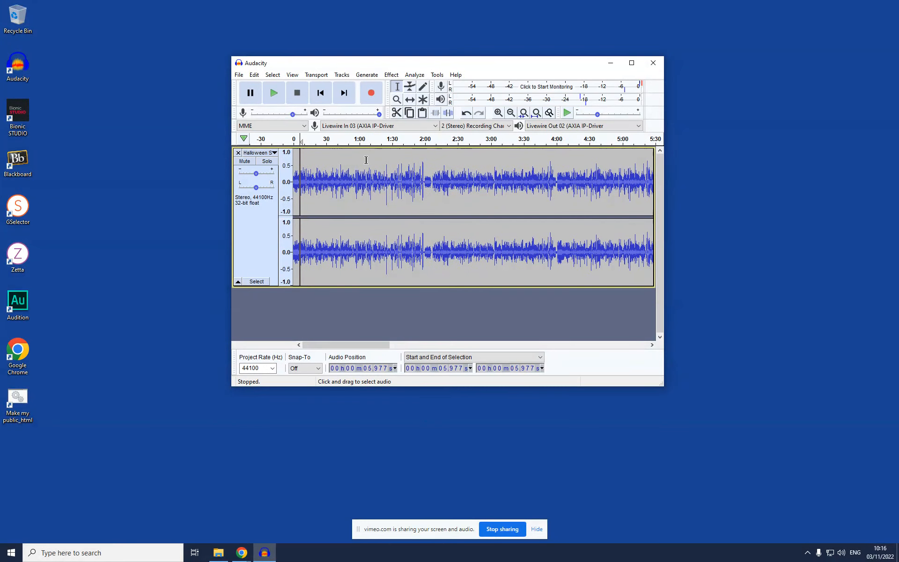
key(ctrl+z)
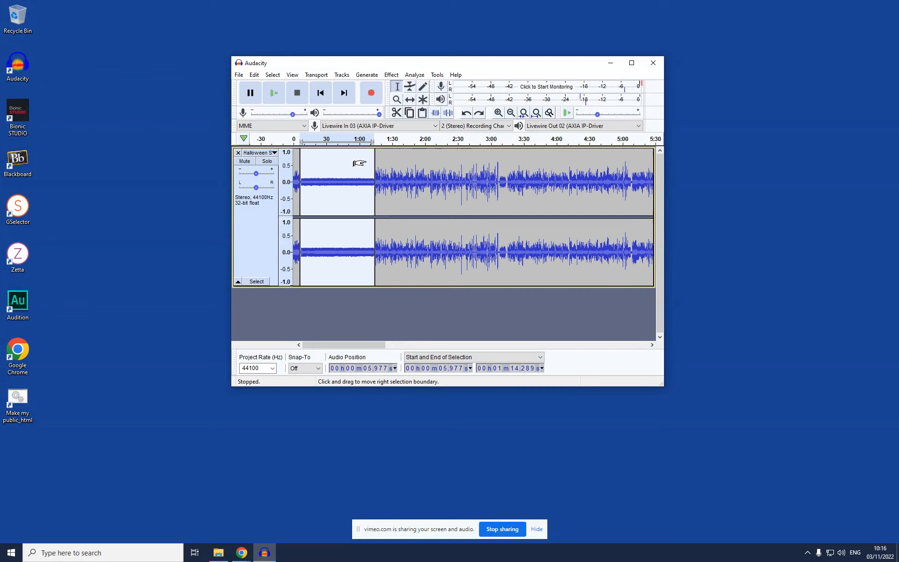
click(318, 188)
click(300, 187)
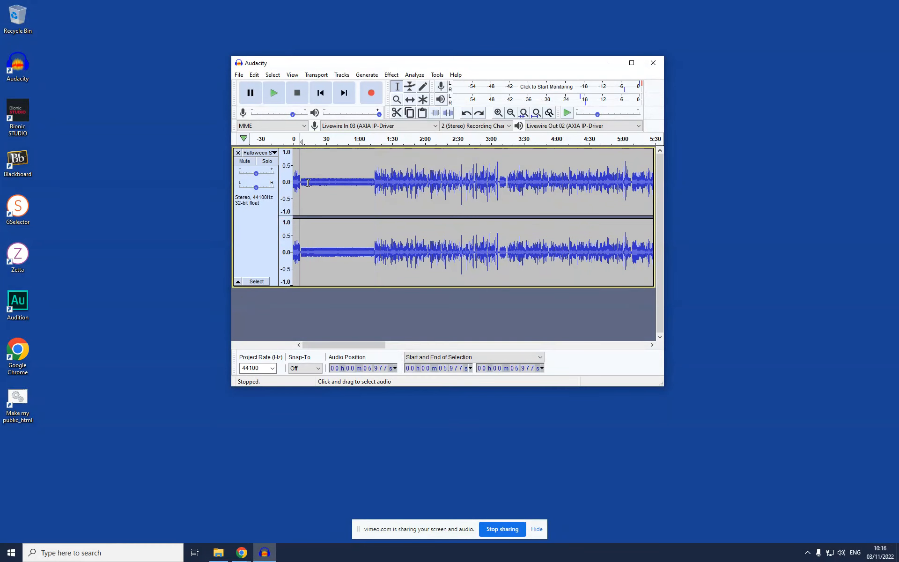
- Delete the flat passage from about 0:07 to 1:15 so the remaining audio closes the gap
drag(301, 183, 375, 185)
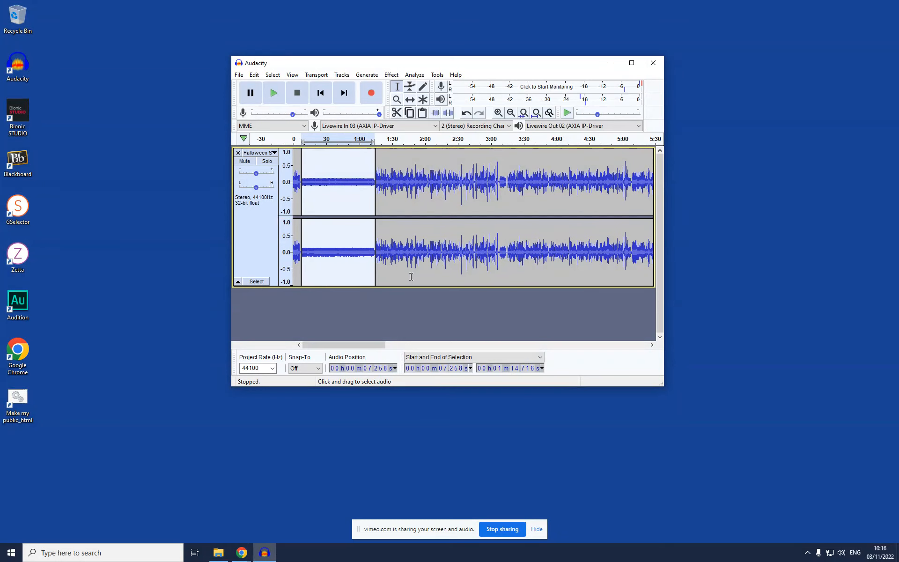
key(Delete)
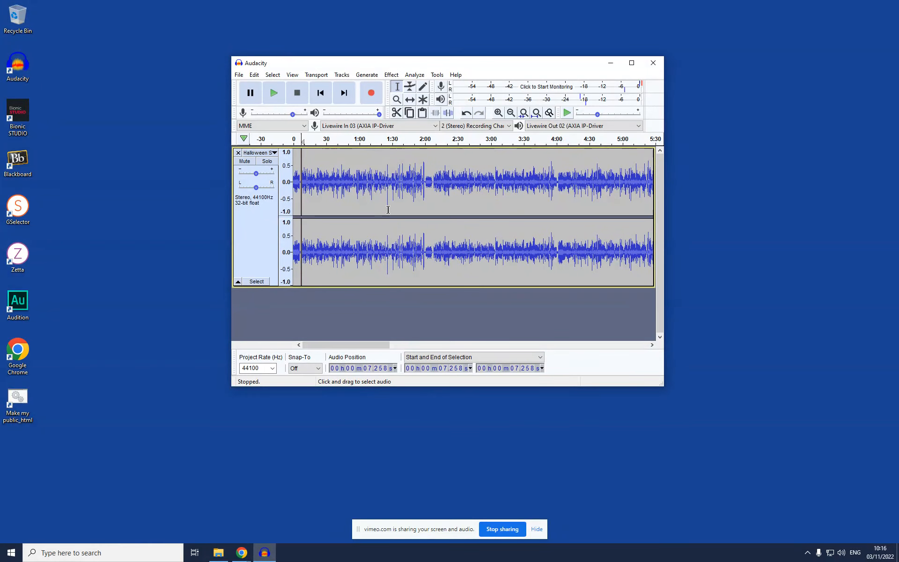
- Play short stretches just before and just after the quiet passage near 2:00, from about 1:58.6 and 2:08.6
scroll(415, 194, up, 2)
scroll(429, 185, up, 1)
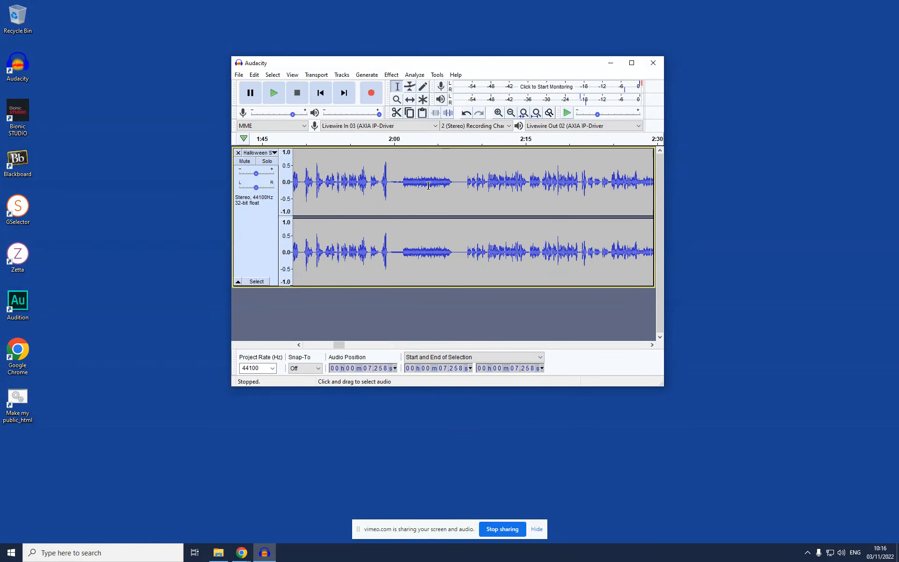
click(395, 180)
click(382, 174)
key(space)
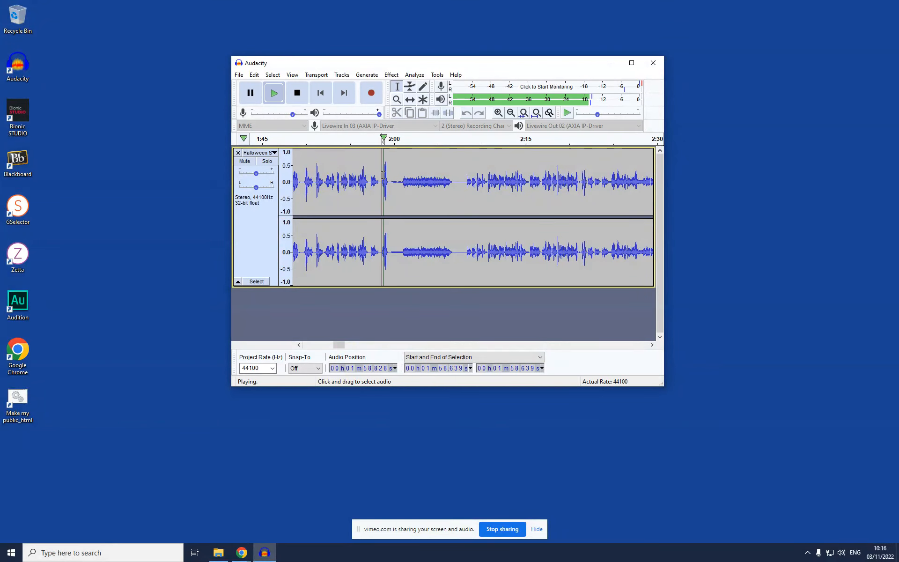
key(space)
click(469, 185)
key(space)
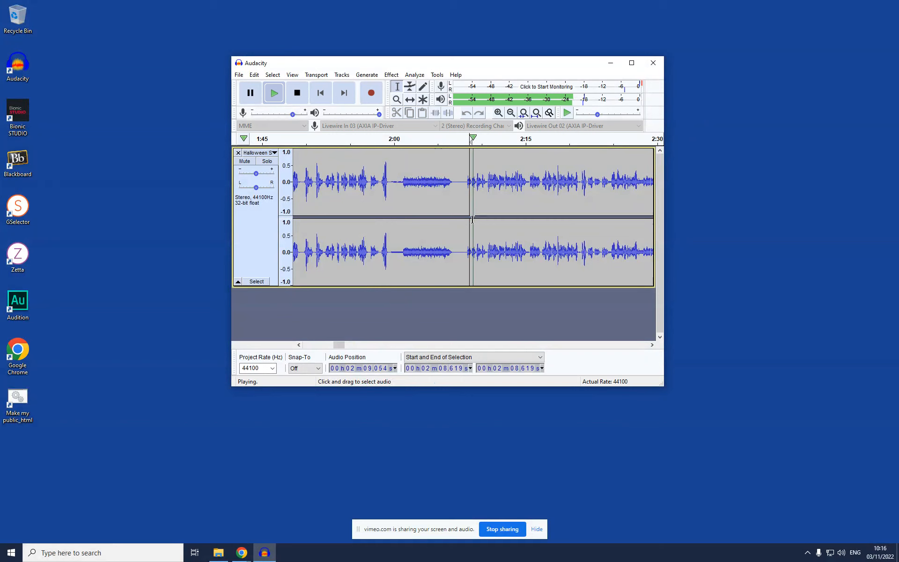
key(space)
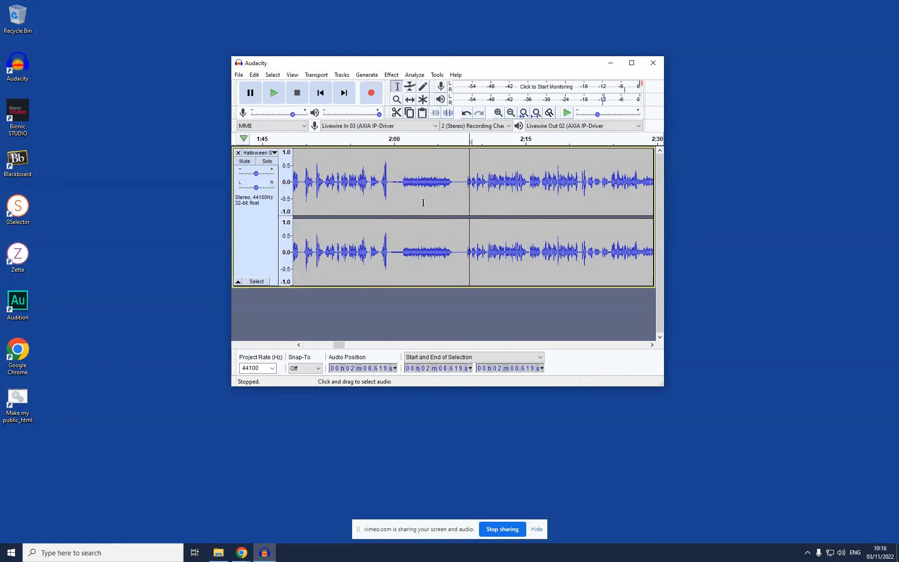
- Split the track at about 1:59.7 and 2:10.8 to isolate the passage as its own clip
drag(393, 181, 440, 184)
click(430, 183)
click(388, 182)
click(391, 183)
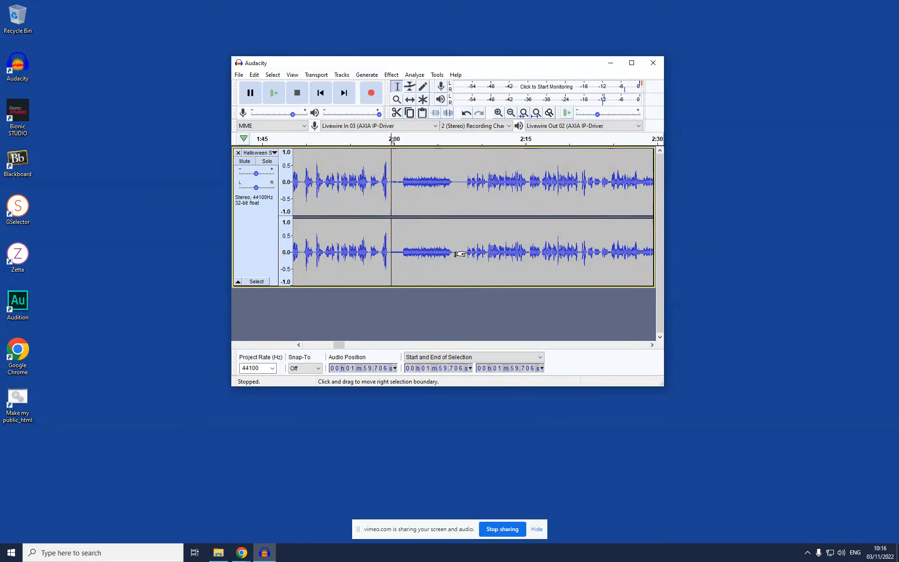
click(423, 324)
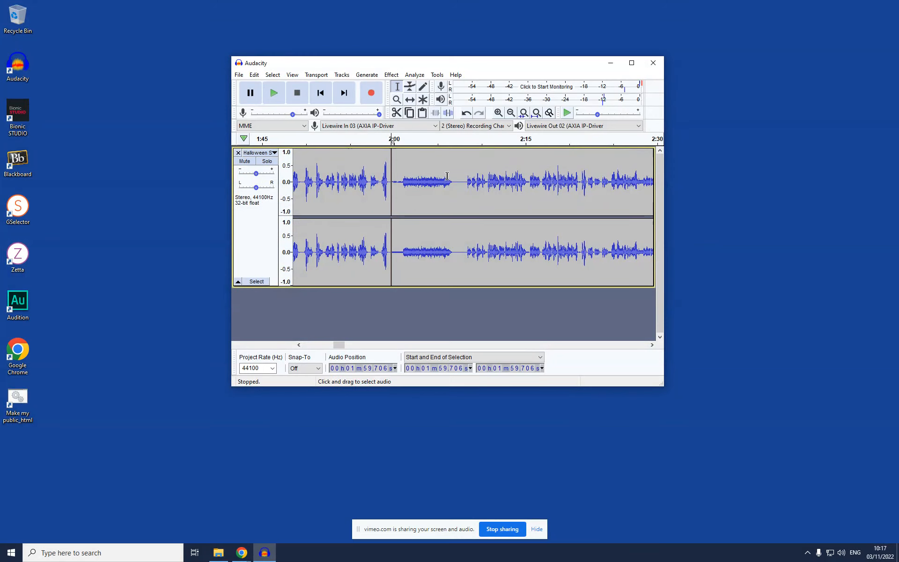
click(466, 177)
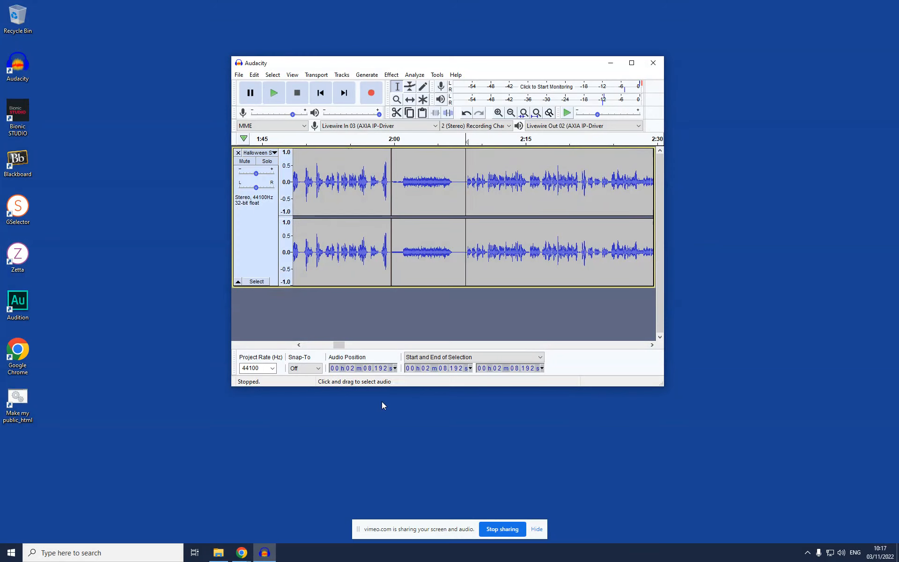
click(489, 176)
click(488, 176)
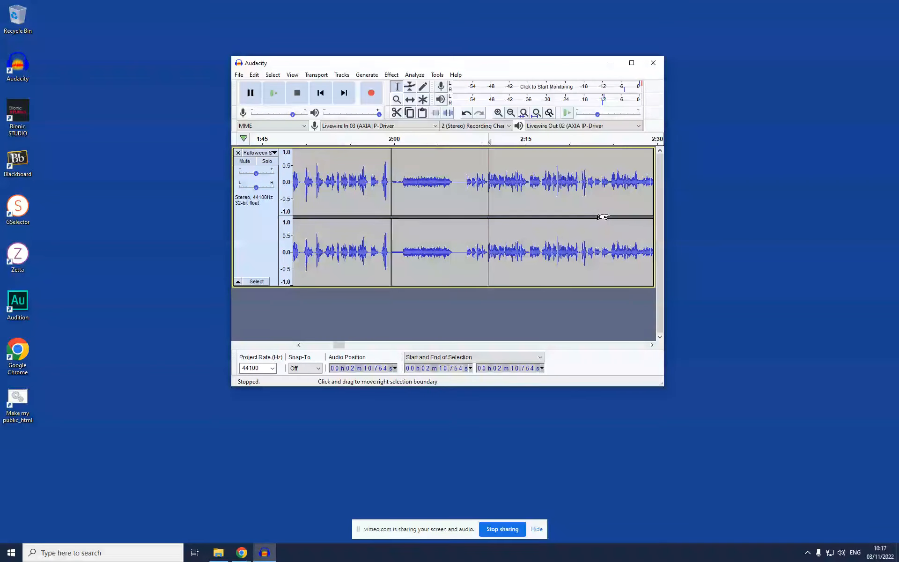
- Select the split-off clip from about 1:59.7 to 2:10.8 and delete it so the remaining audio closes the gap
click(448, 168)
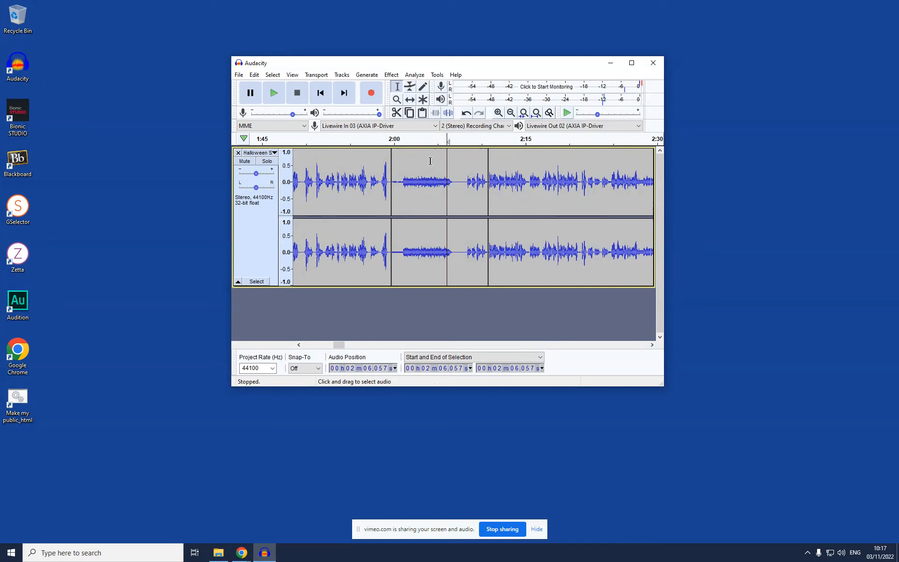
click(426, 157)
click(411, 152)
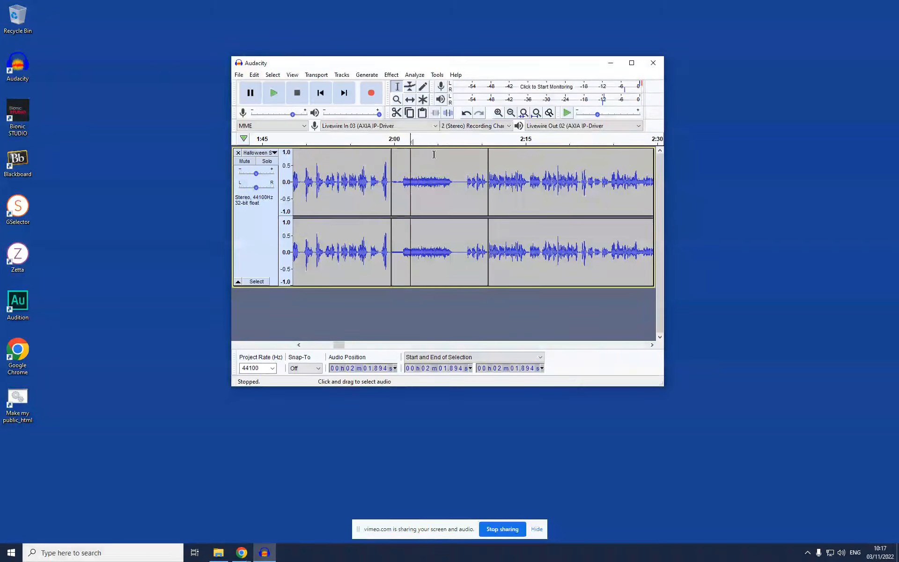
double_click(449, 155)
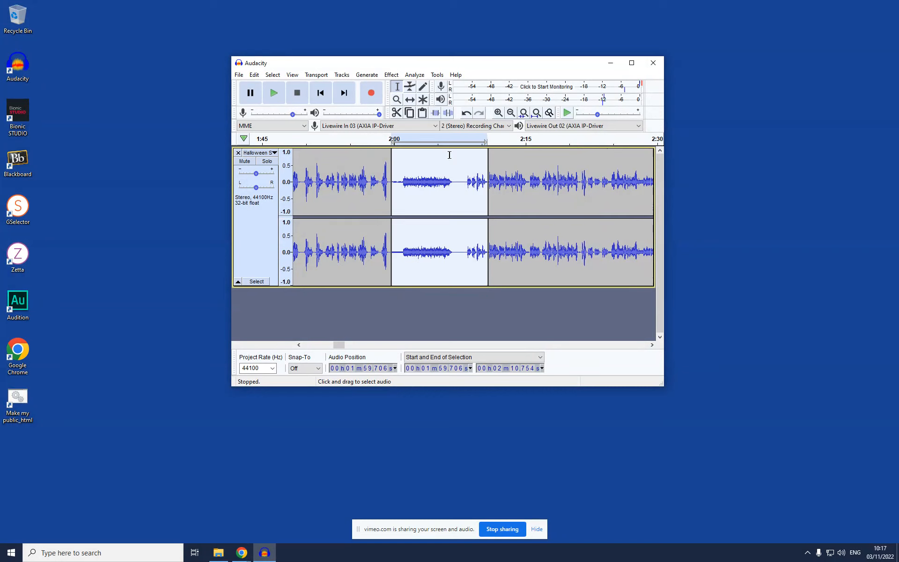
click(602, 175)
double_click(442, 166)
double_click(442, 166)
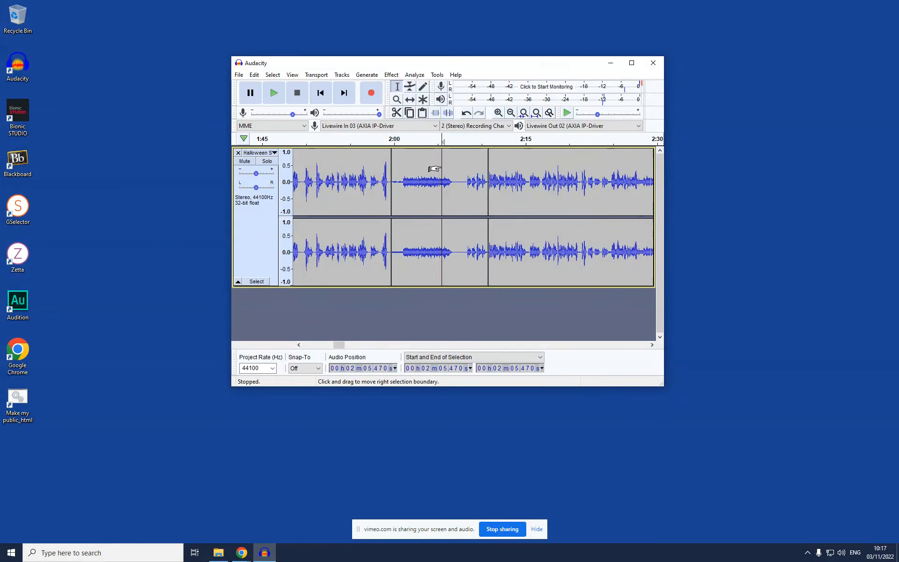
key(Delete)
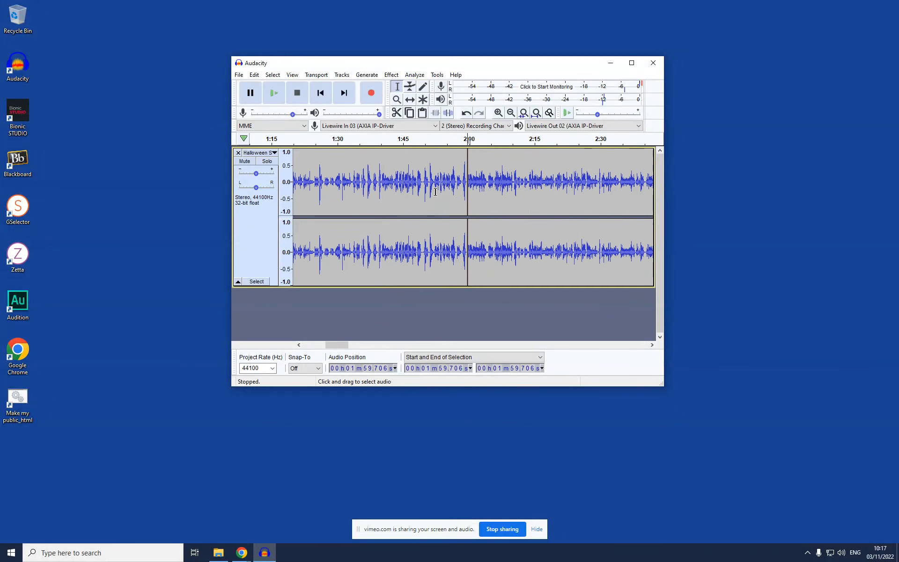
- Delete the quiet passage from about 8:23.4 to 8:35.6 so the remaining audio closes the gap
ctrl+scroll(380, 185, down, 1)
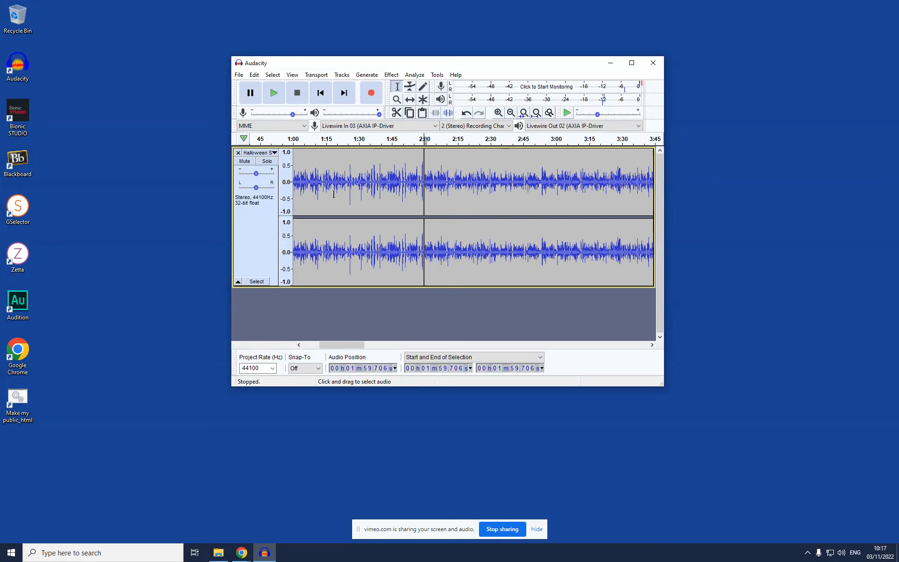
ctrl+scroll(334, 194, up, 5)
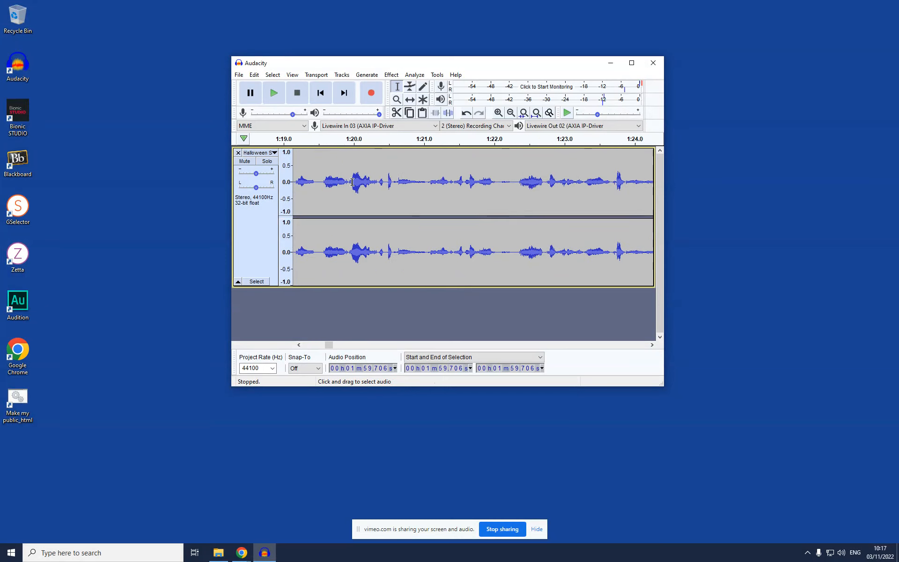
ctrl+scroll(352, 182, down, 10)
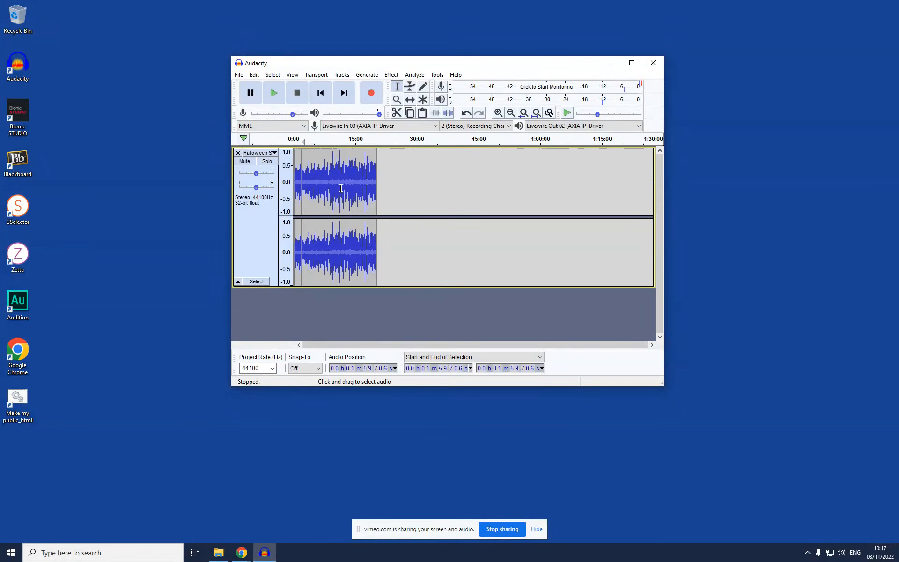
click(329, 188)
ctrl+scroll(397, 191, up, 4)
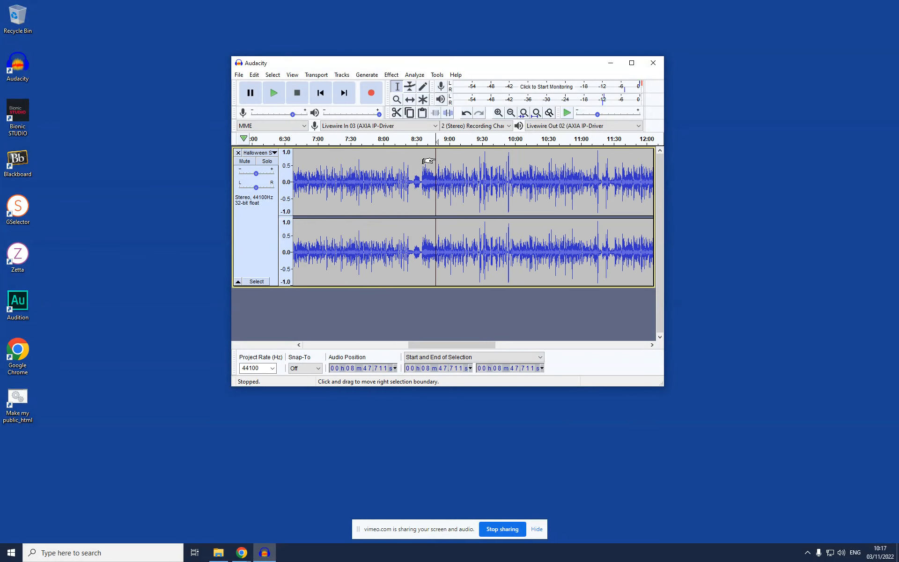
ctrl+scroll(426, 177, up, 1)
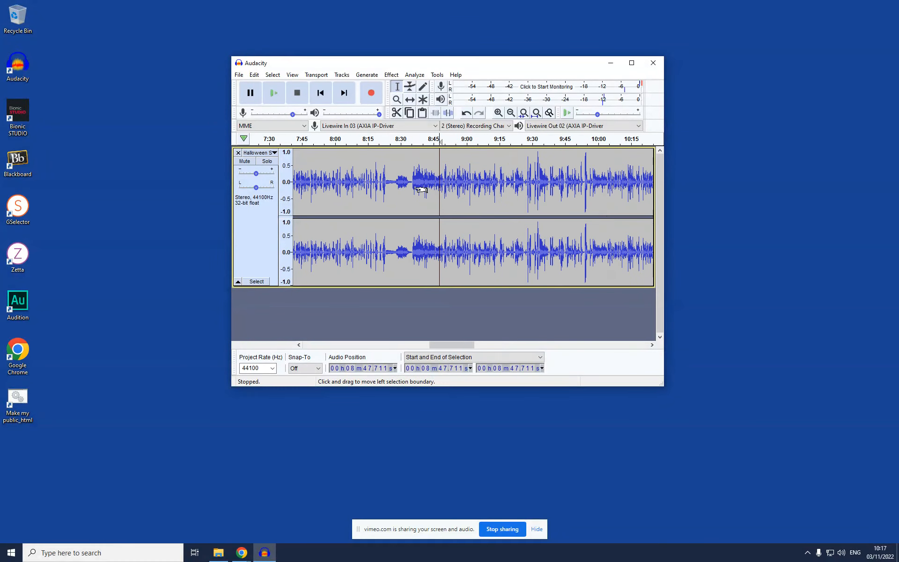
click(415, 183)
click(407, 184)
ctrl+scroll(400, 185, up, 1)
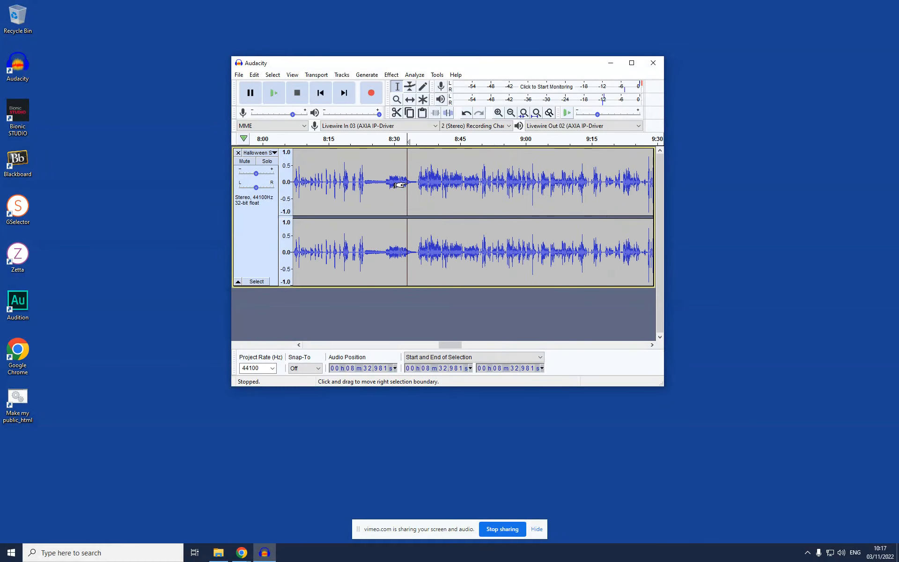
ctrl+scroll(399, 184, up, 1)
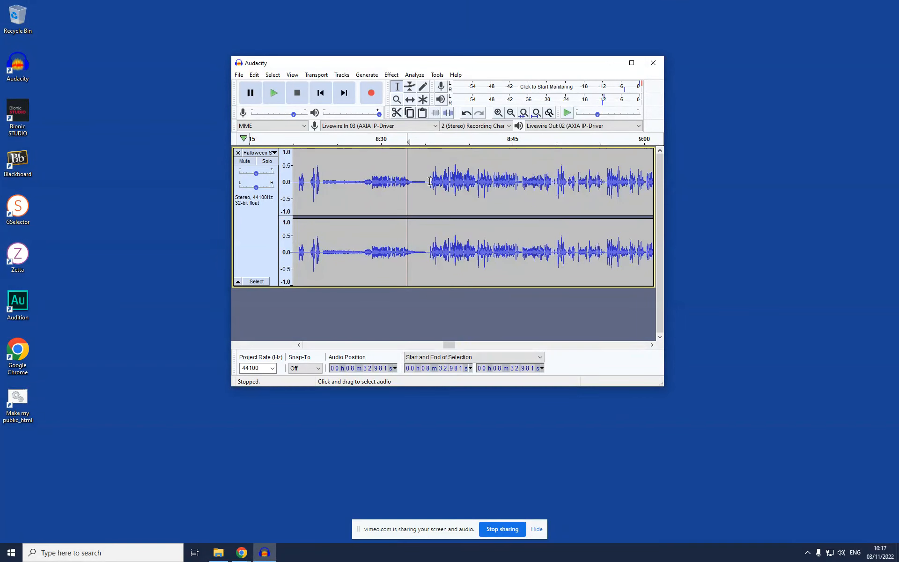
drag(430, 180, 322, 176)
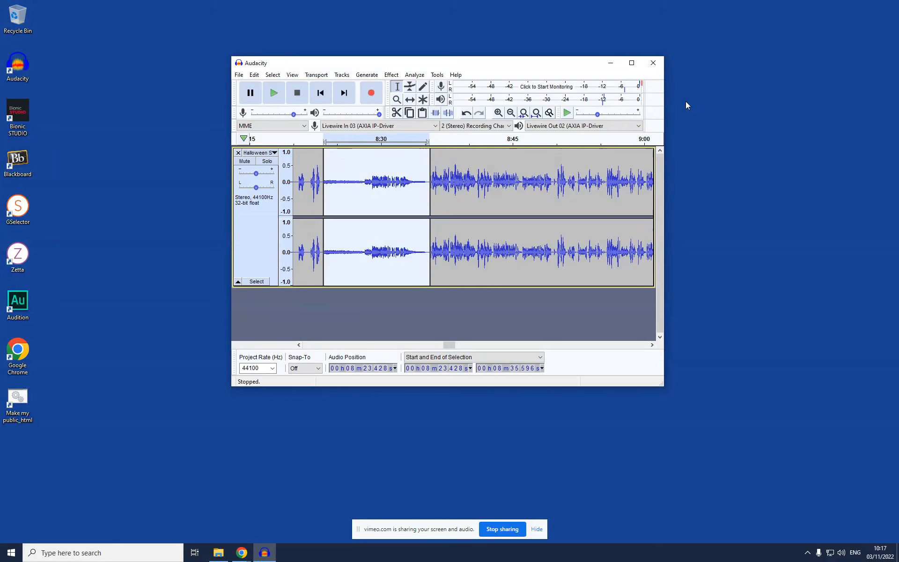
key(Delete)
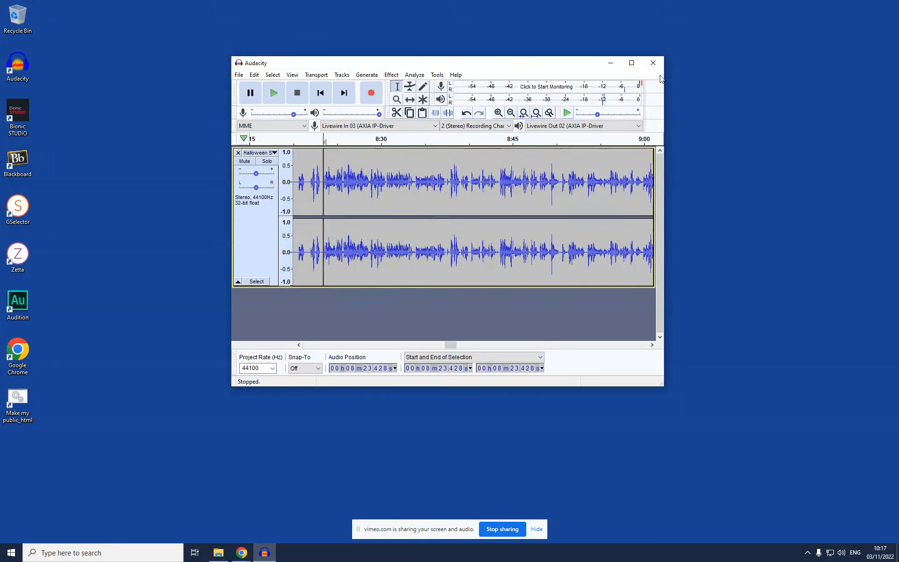
- Try to apply the Normalize effect with no audio selected
click(252, 76)
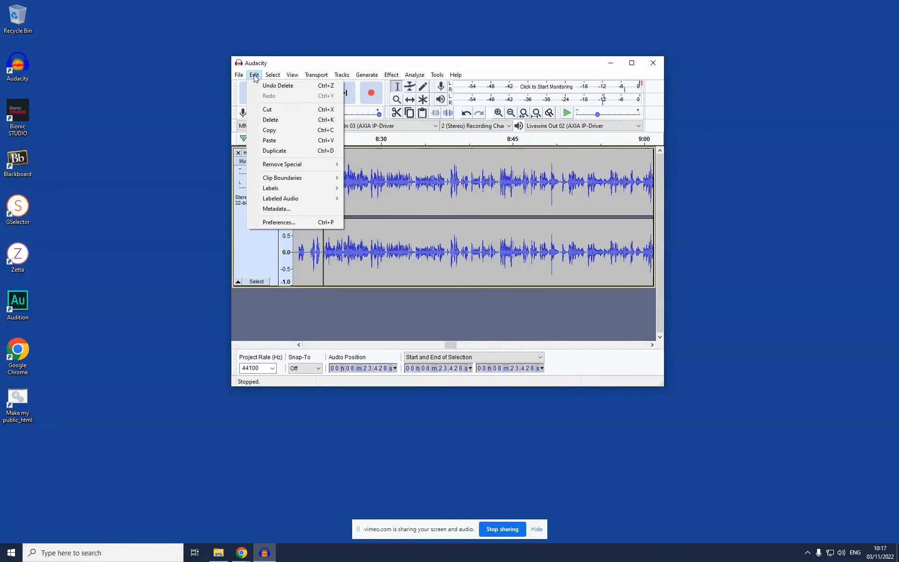
mouse_move(320, 79)
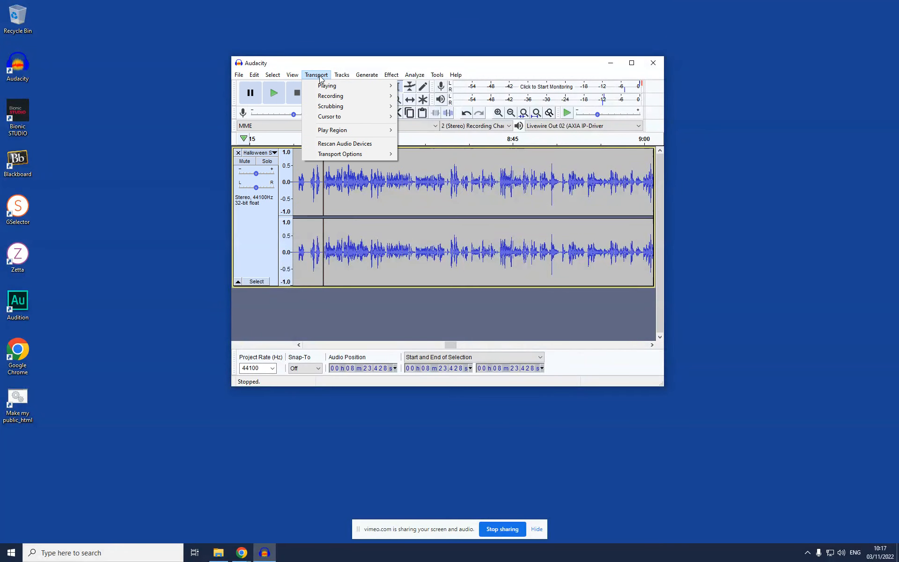
mouse_move(374, 82)
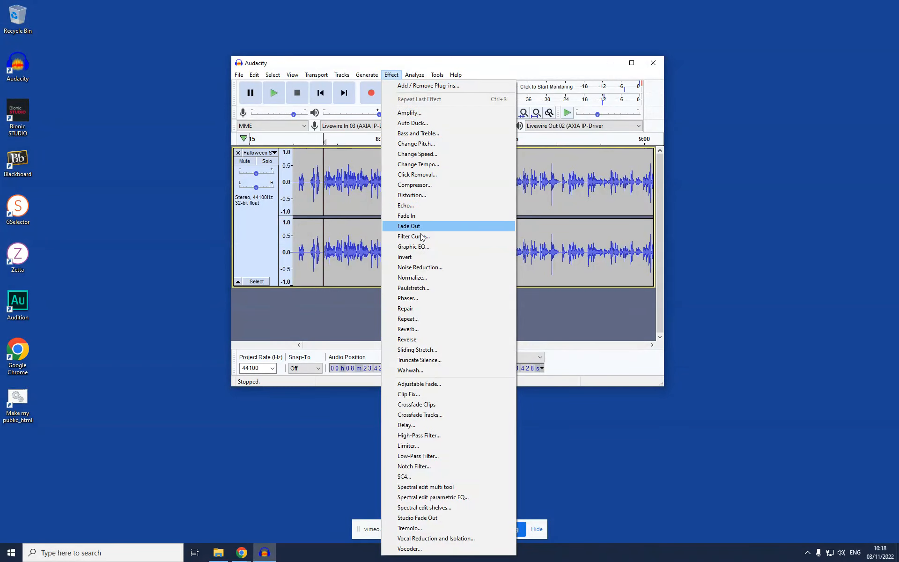
click(434, 277)
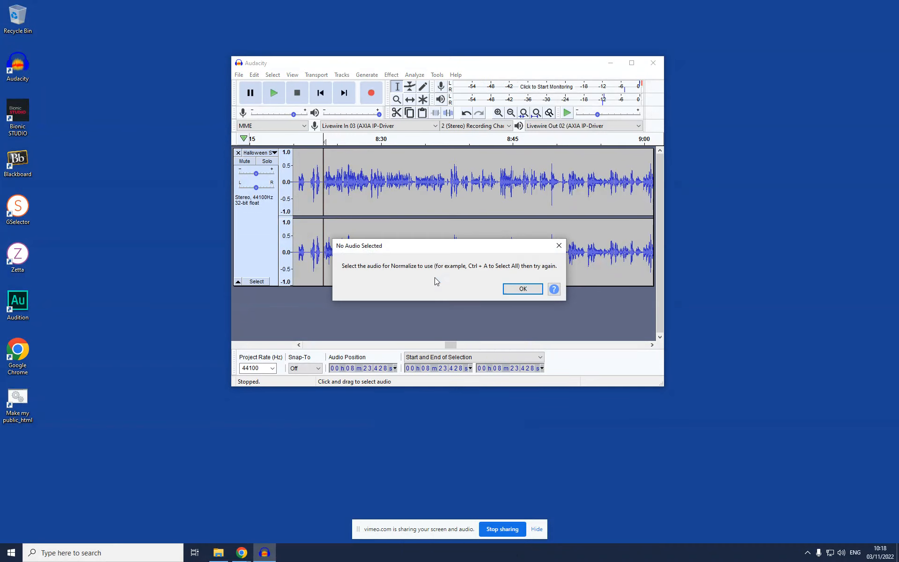
click(536, 290)
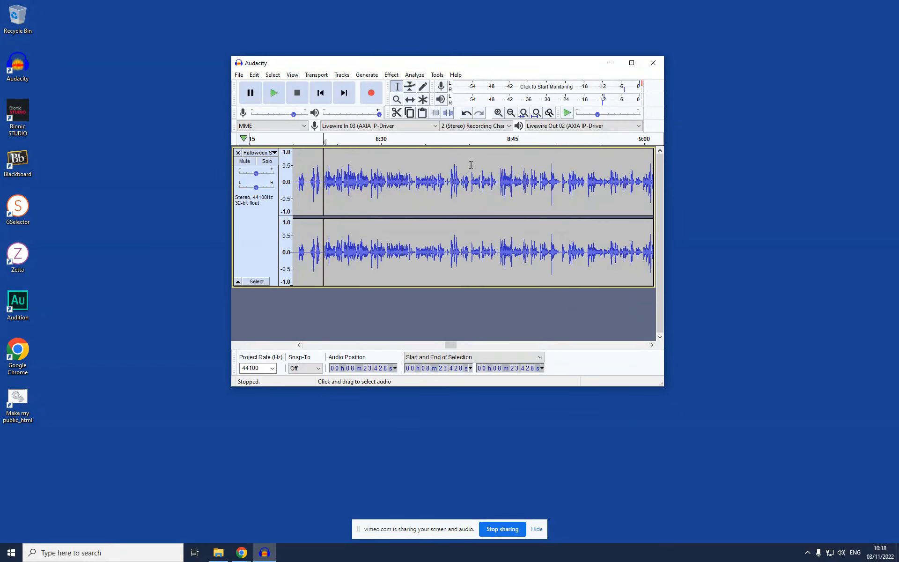
- Normalize the whole track's peak amplitude with DC offset removal, and play the result from shortly after 15:00
key(ctrl+a)
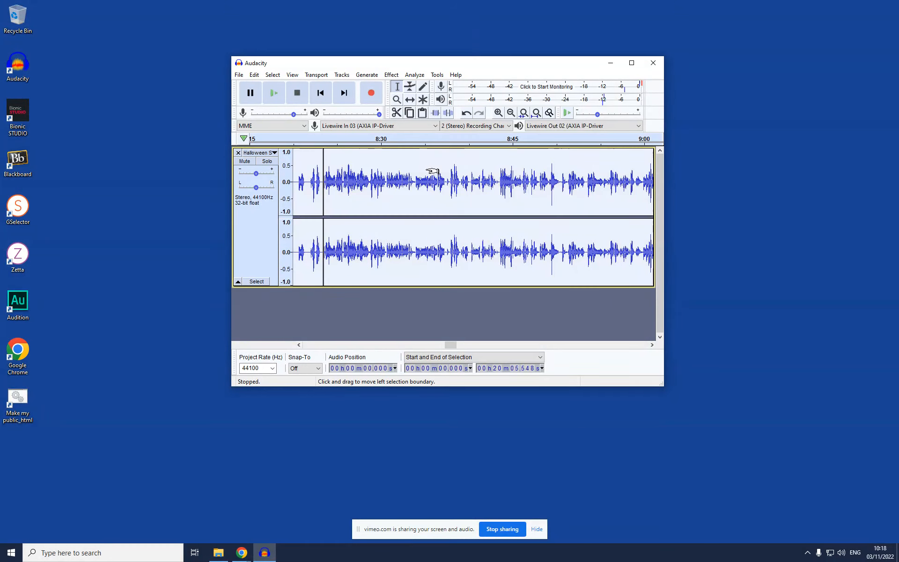
ctrl+scroll(414, 230, down, 7)
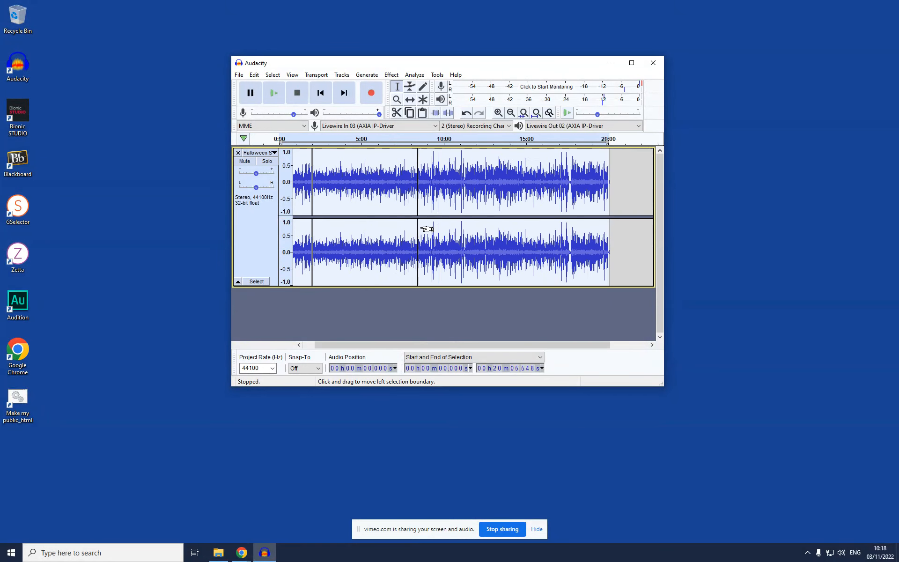
ctrl+scroll(405, 211, up, 1)
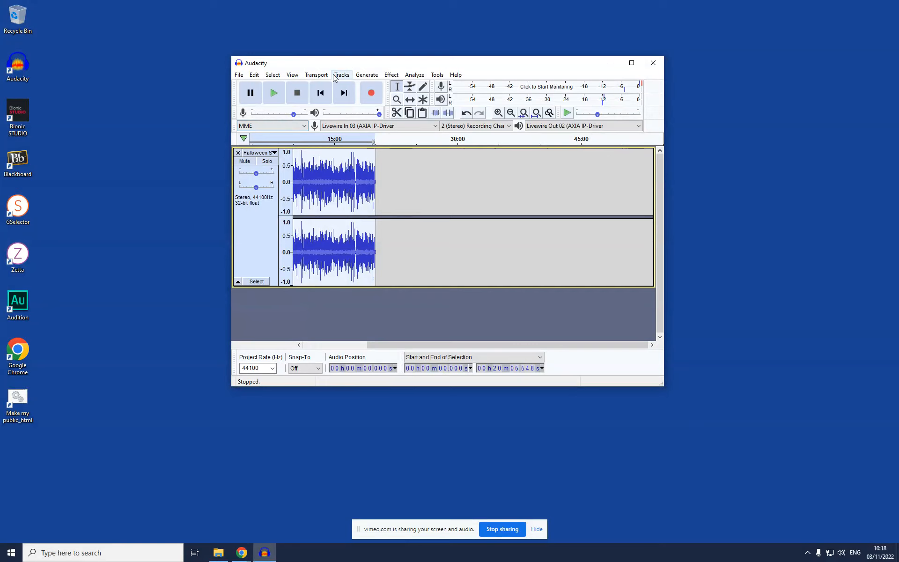
click(375, 76)
mouse_move(391, 75)
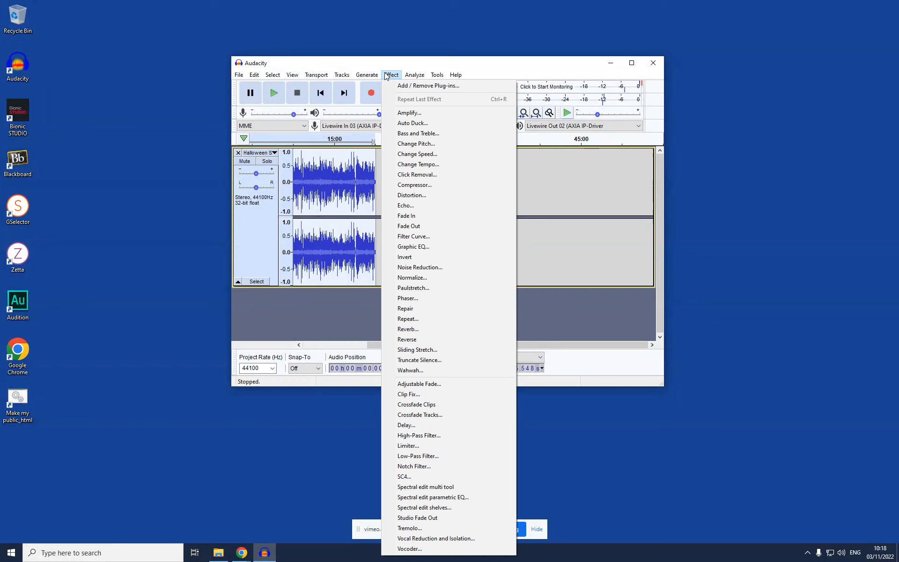
click(408, 276)
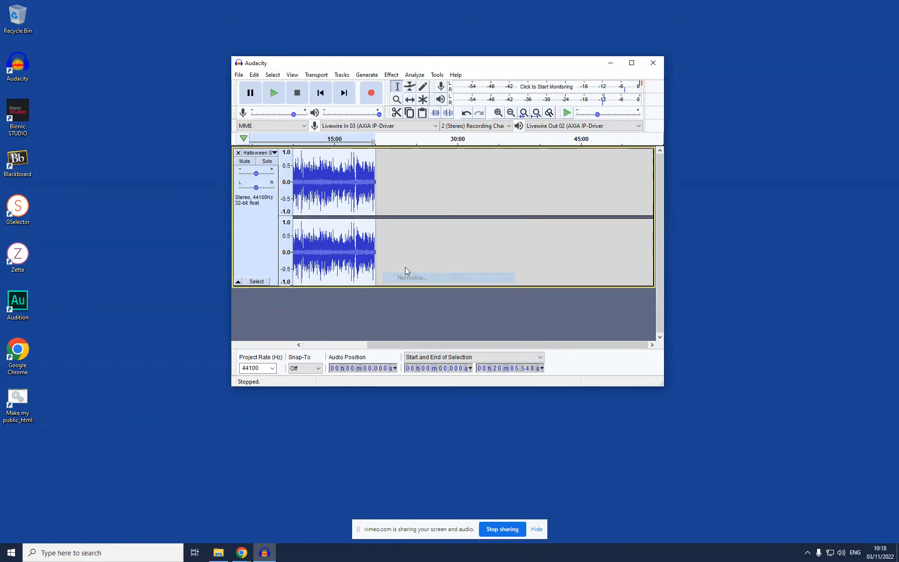
click(487, 213)
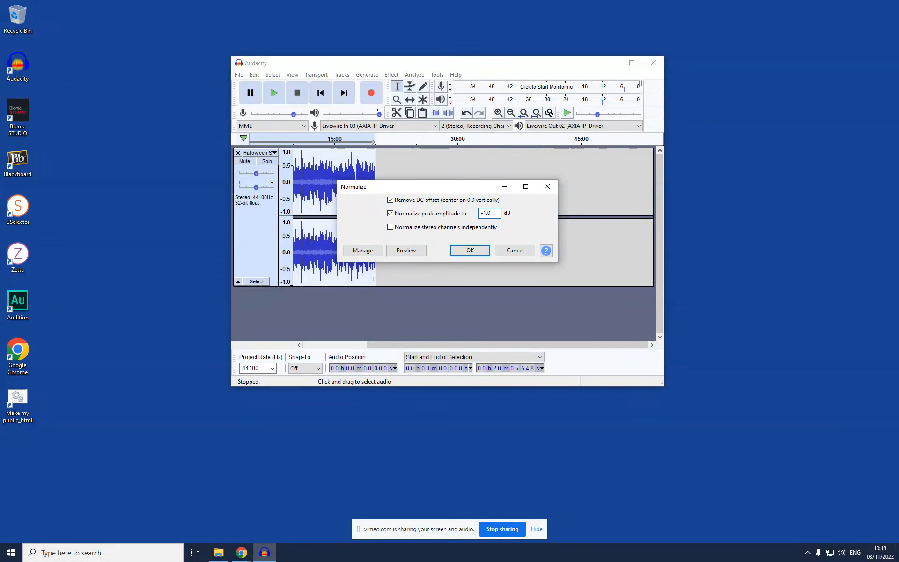
key(Return)
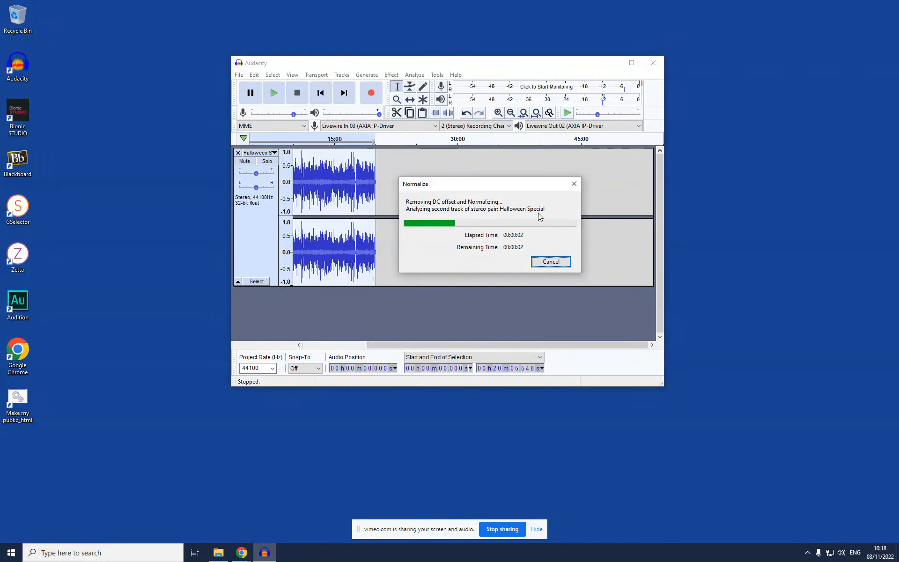
click(336, 143)
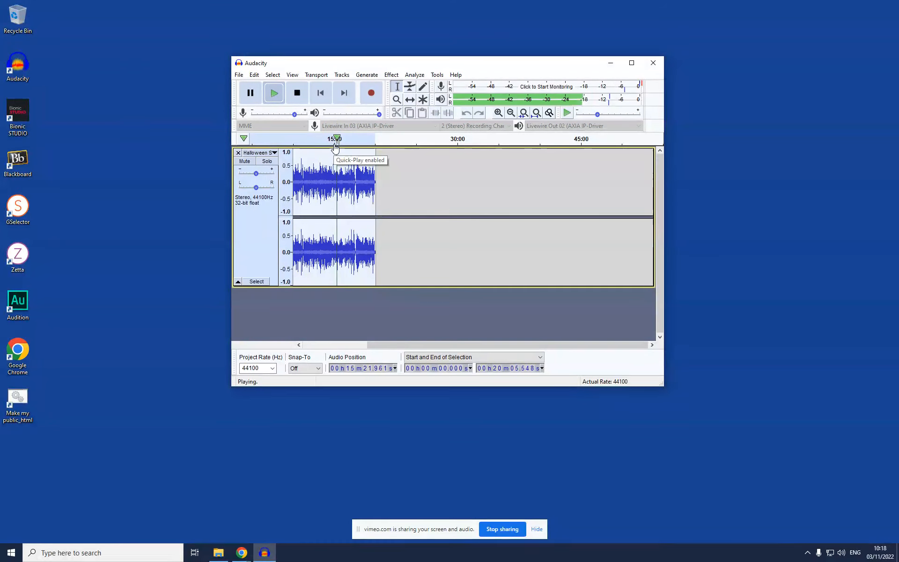
- Stop the playback and start exporting the edited audio as an MP3 file
click(334, 145)
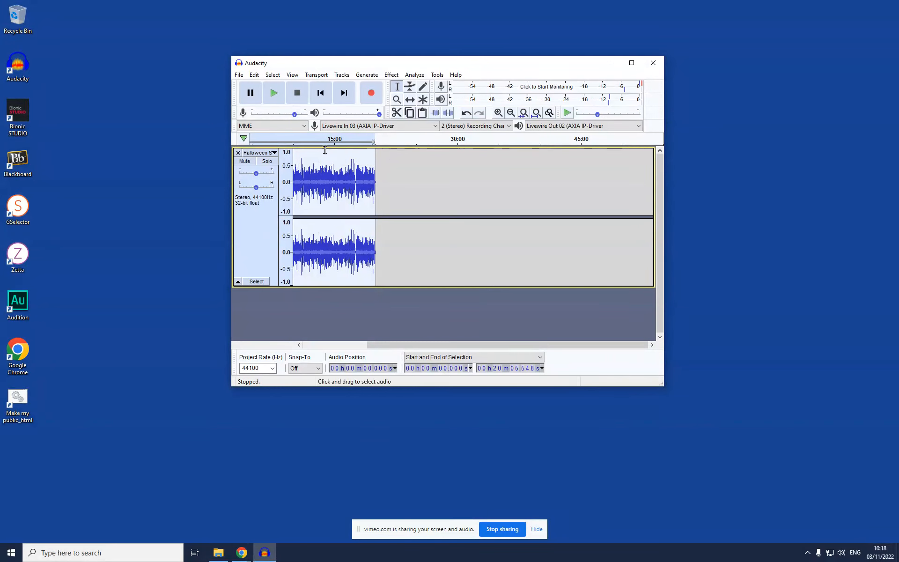
click(239, 75)
mouse_move(296, 143)
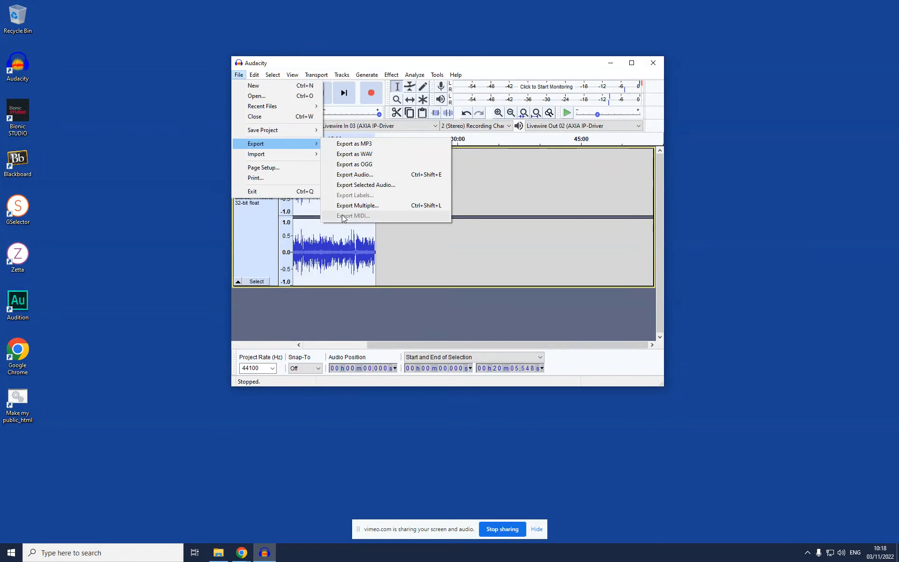
click(378, 144)
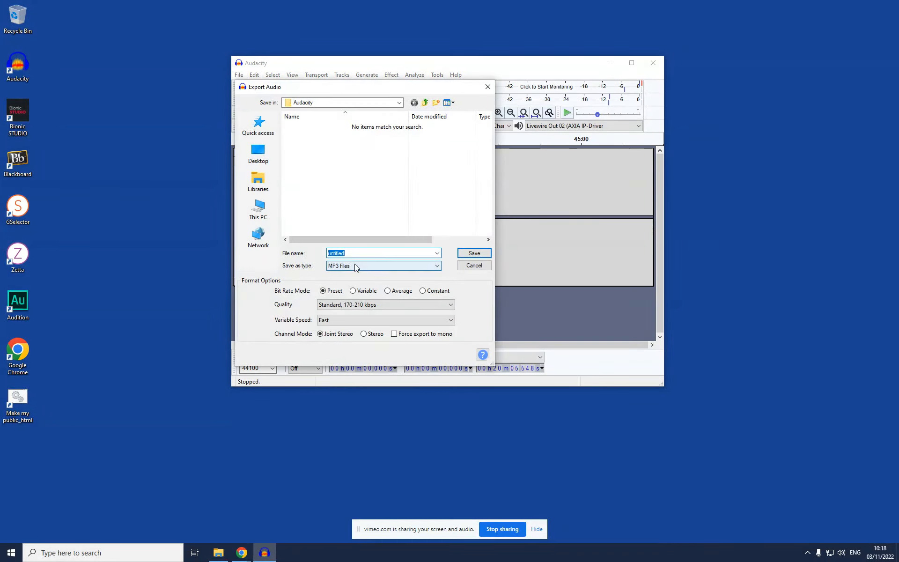
- Set the Downloads folder as the export destination and proceed with the MP3 under the file name untitled
click(342, 113)
click(351, 107)
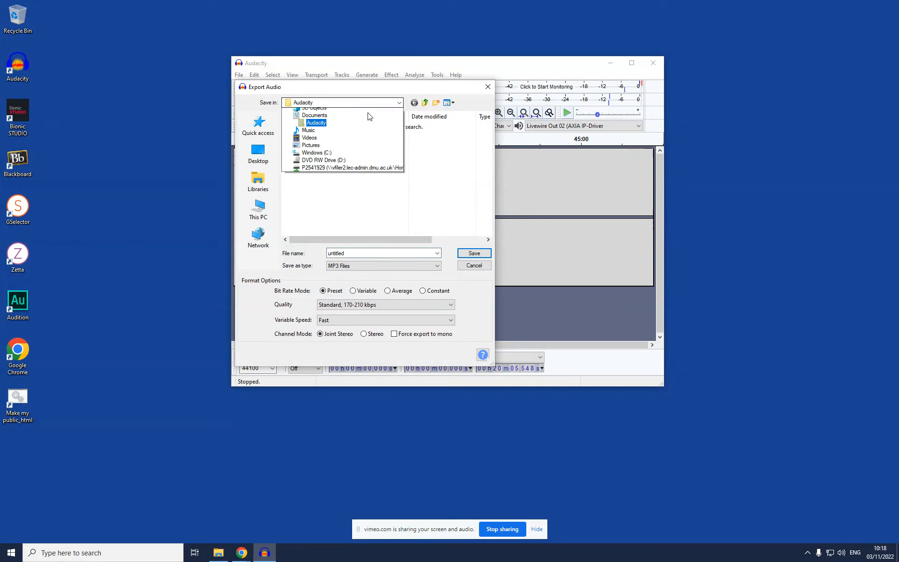
click(351, 141)
click(351, 107)
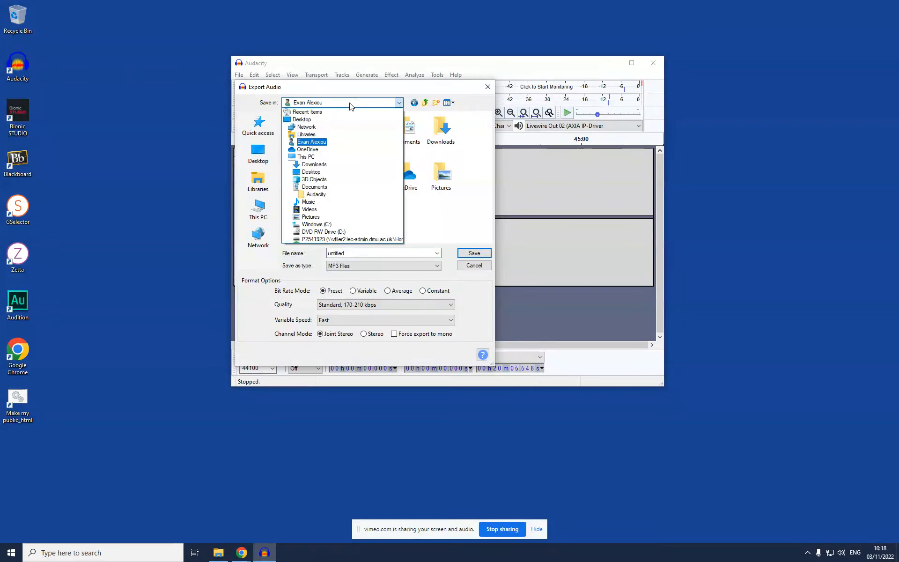
click(314, 164)
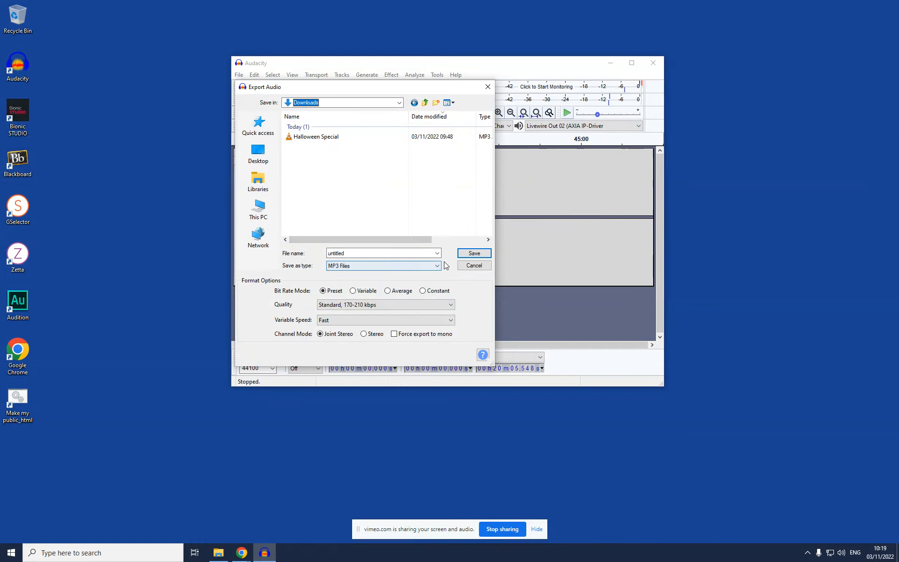
double_click(411, 254)
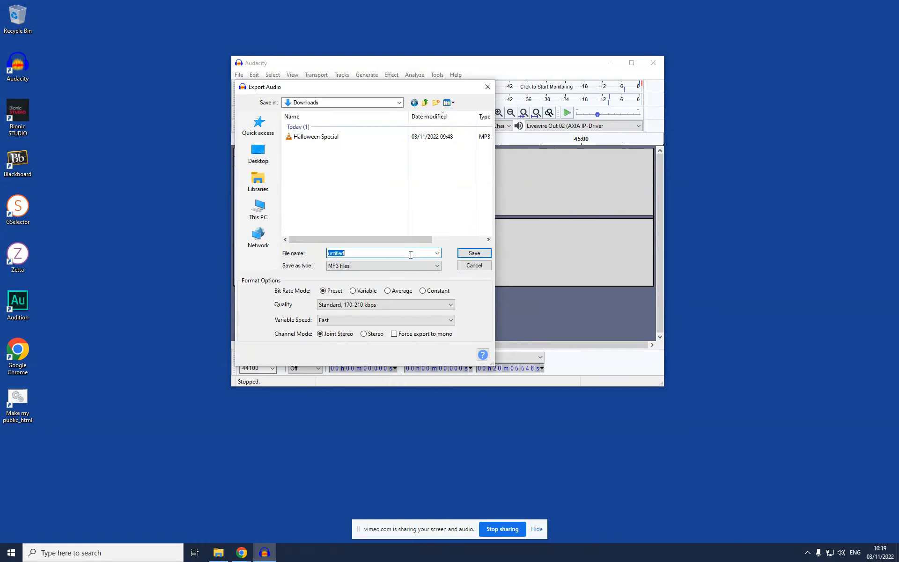
click(459, 253)
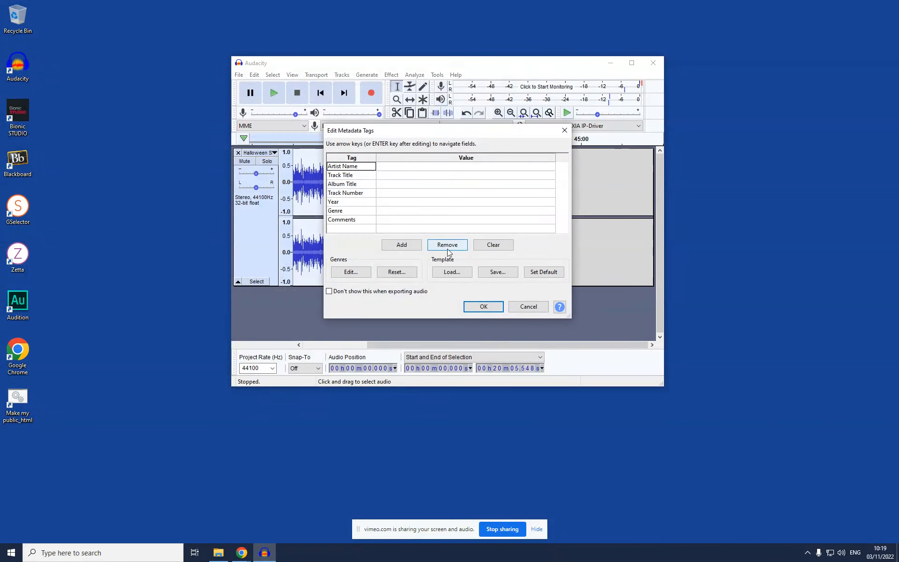
- Look through the metadata fields for artist name, track title, album title and genre, and dismiss them without entering any values
click(400, 182)
click(404, 175)
click(406, 165)
click(393, 177)
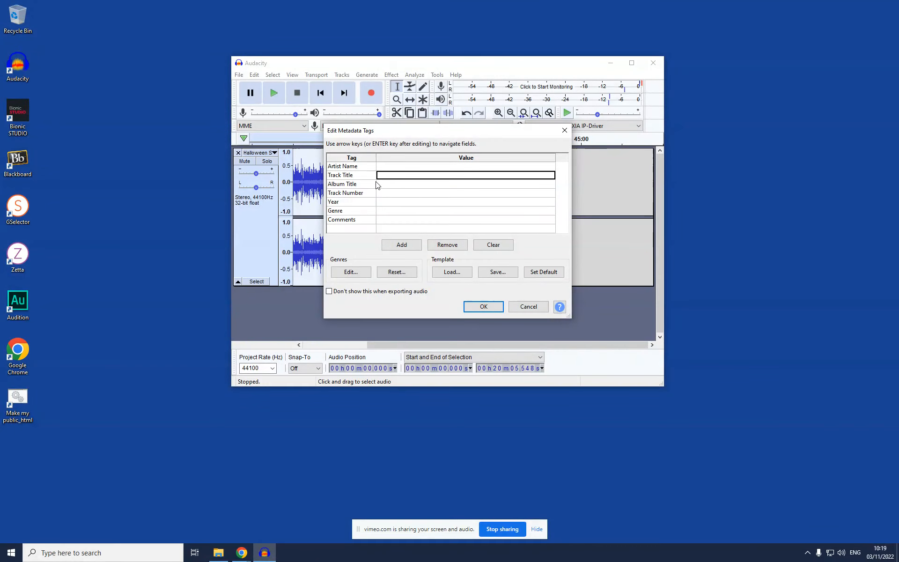
click(384, 186)
click(394, 211)
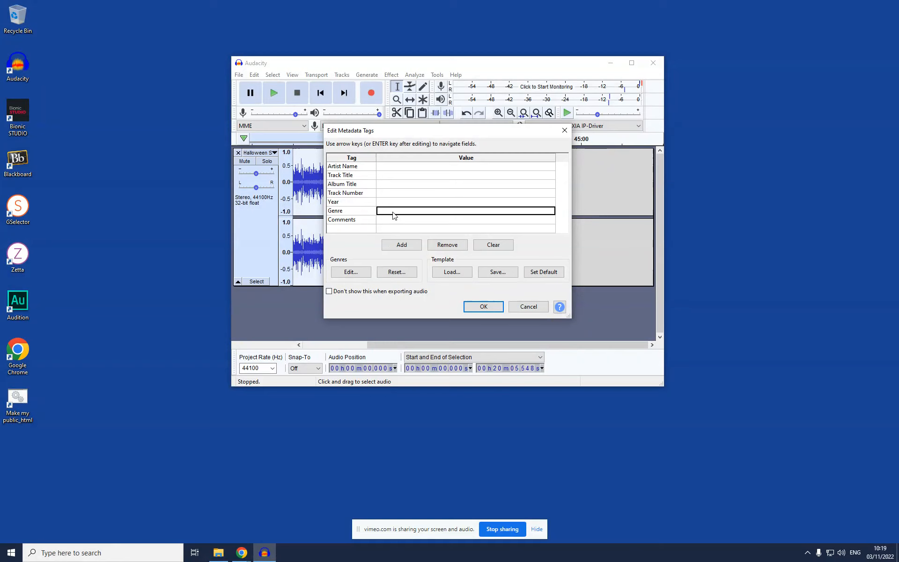
click(562, 130)
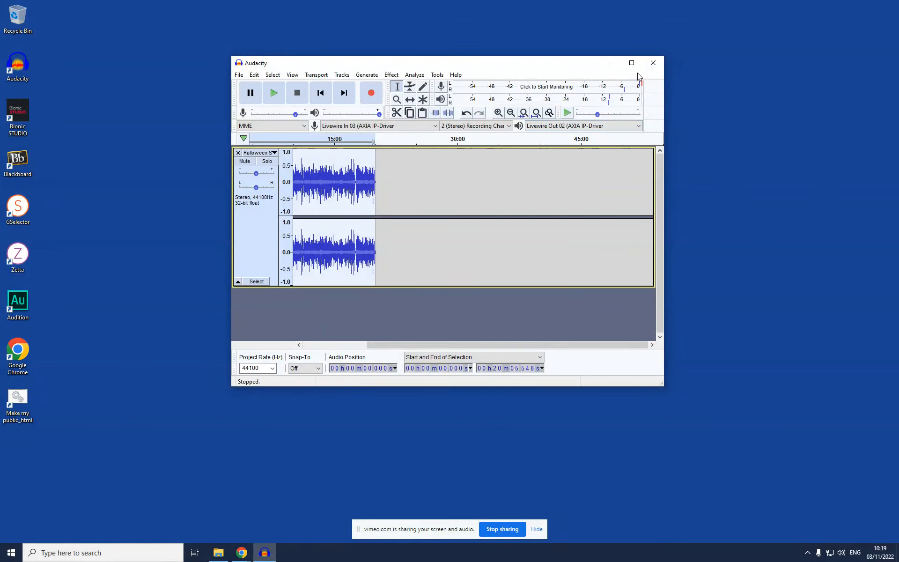
- Close the project without saving its changes
click(661, 61)
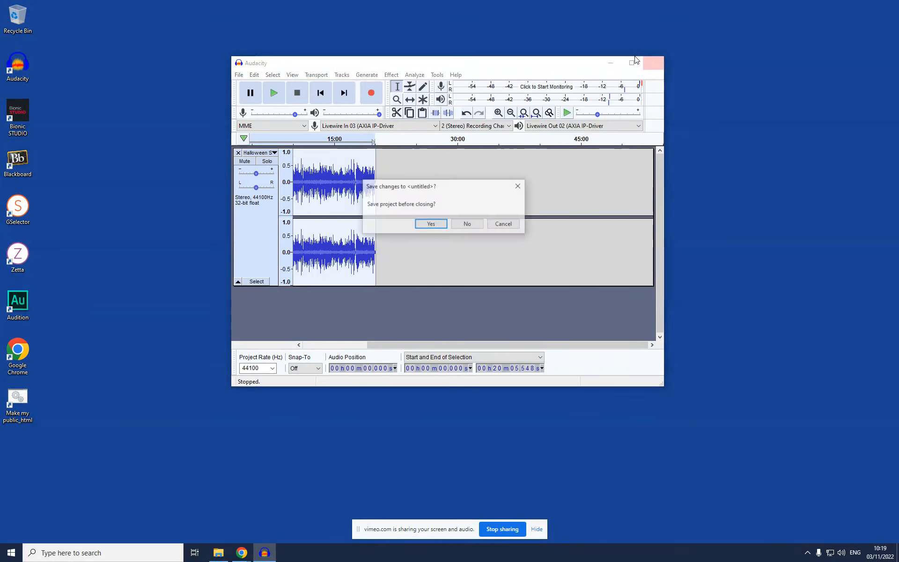
click(468, 225)
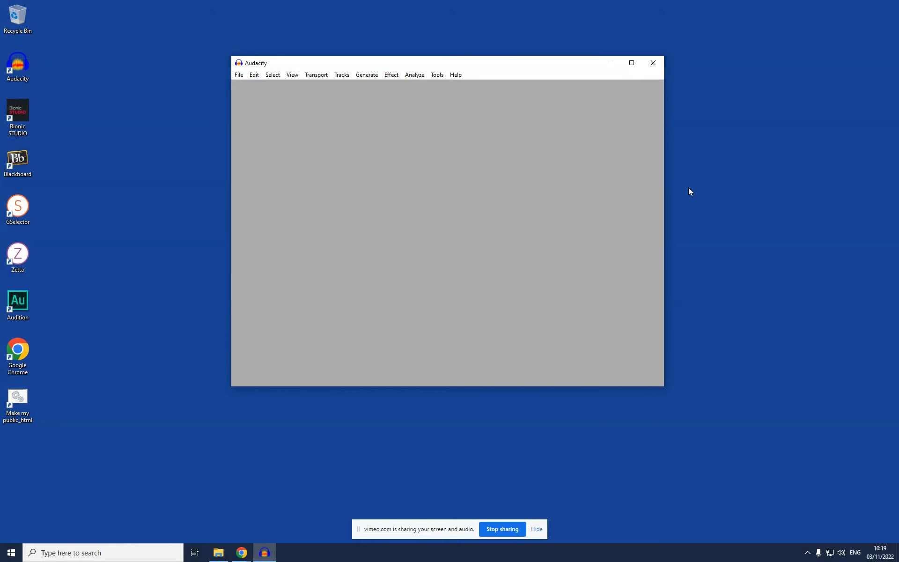